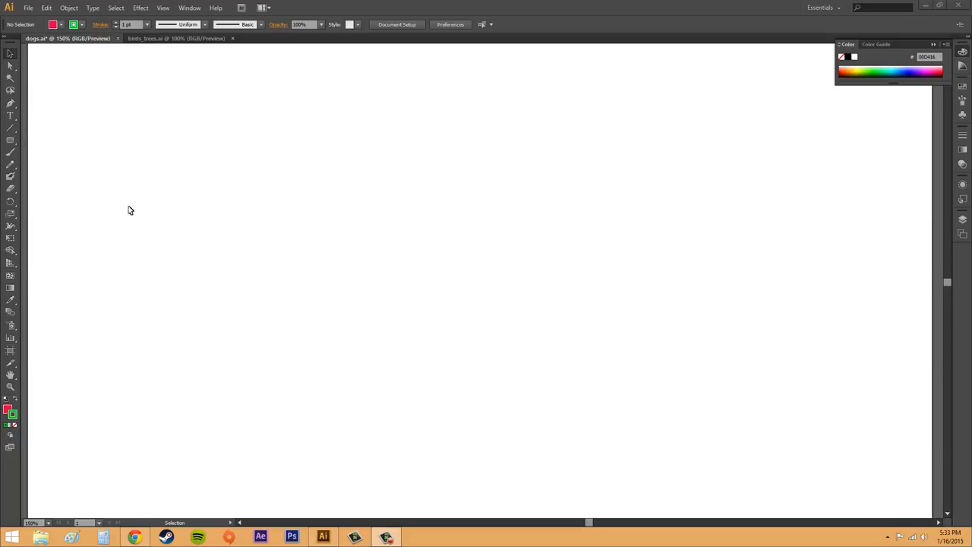
Draw a rectangle about 413 px wide and 244 px high with the Rectangle Tool, and delete it.
left_click(12, 143)
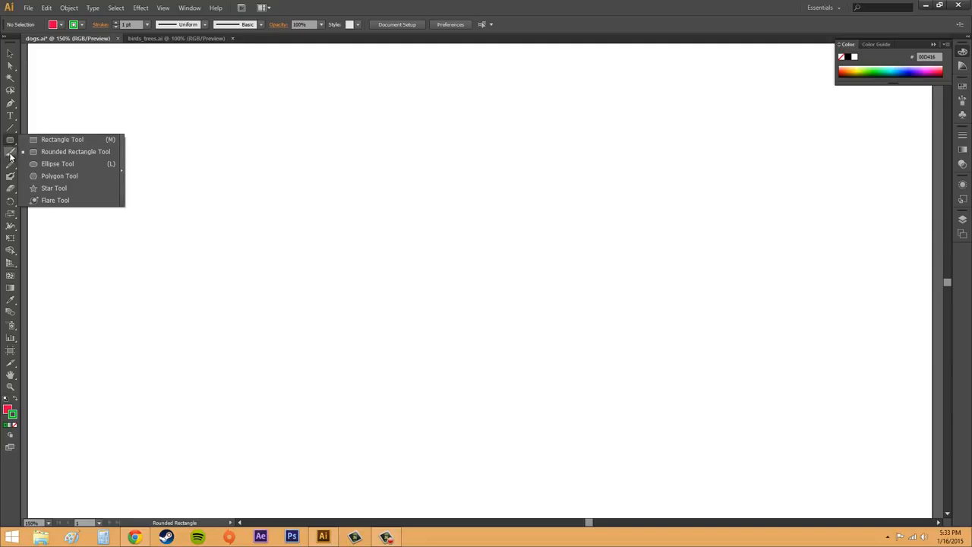
left_click(34, 141)
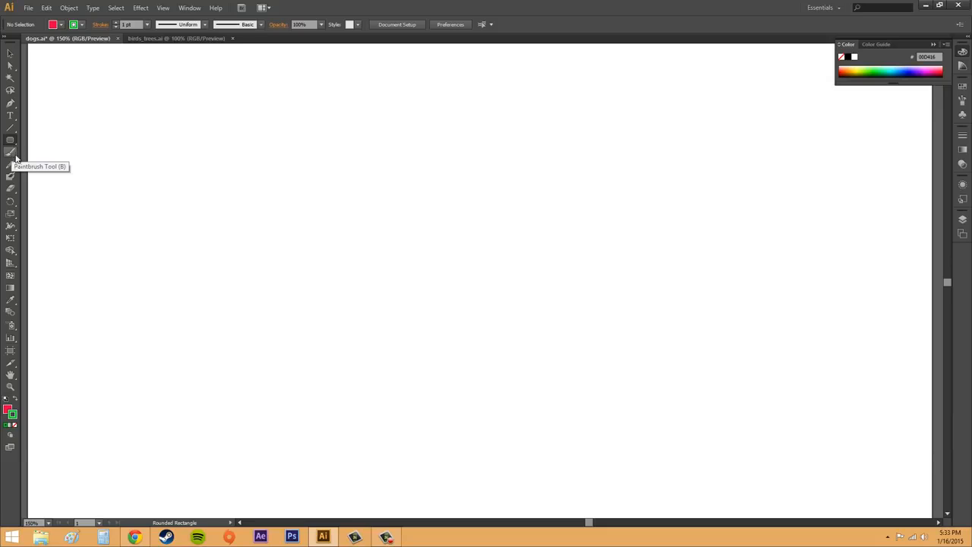
left_click(10, 141)
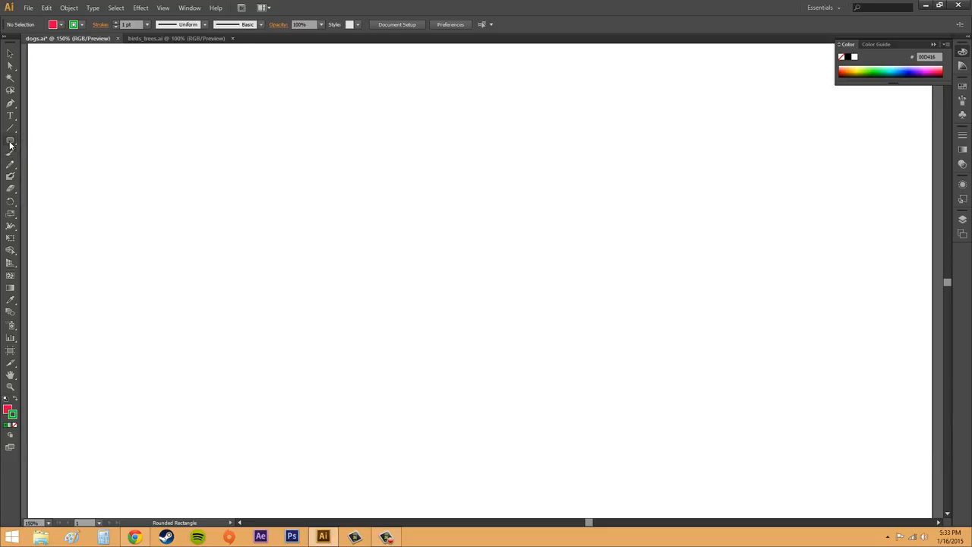
left_click(10, 141)
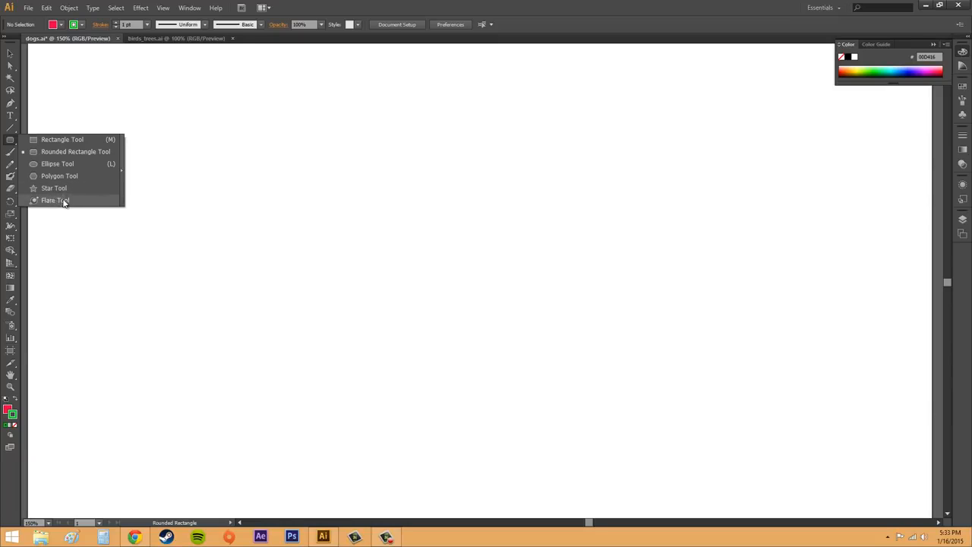
left_click(62, 141)
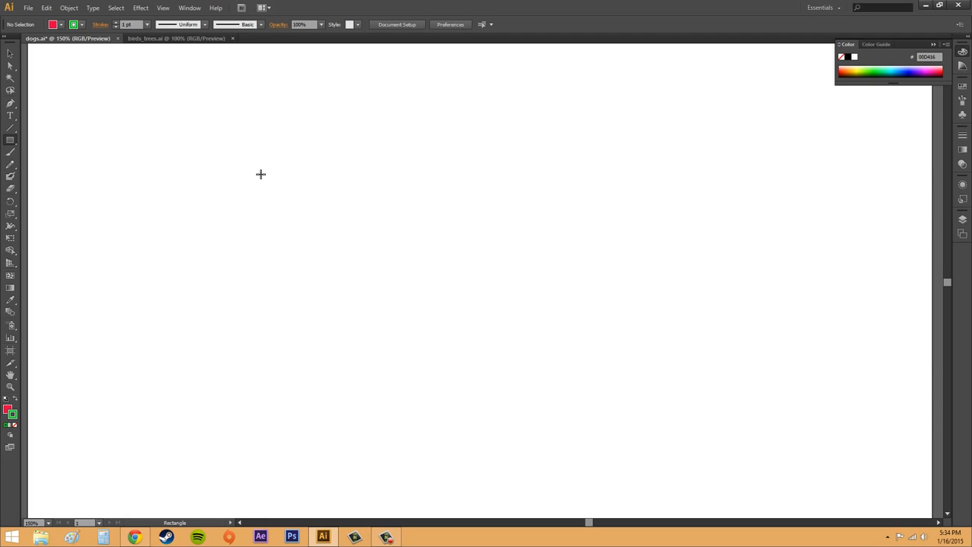
left_click_drag(255, 164, 574, 348)
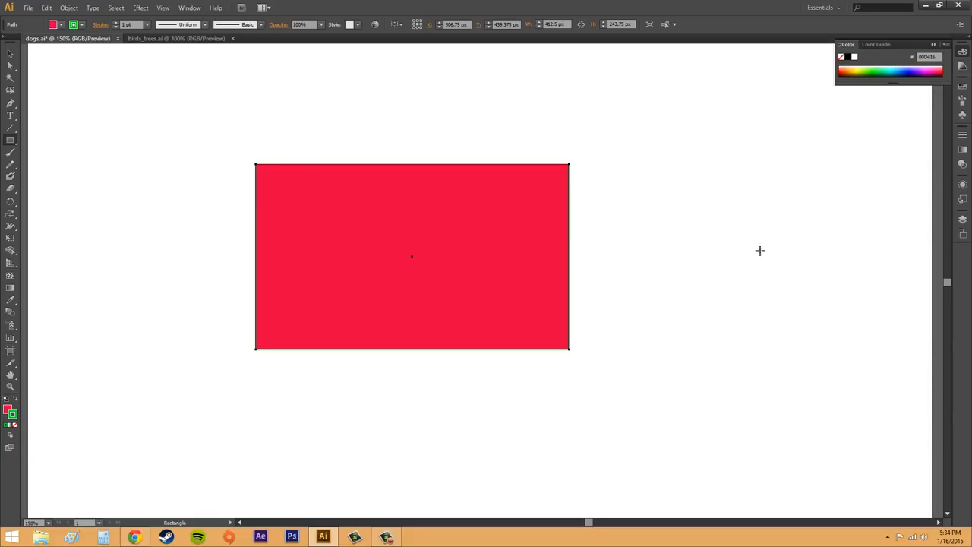
key("Delete")
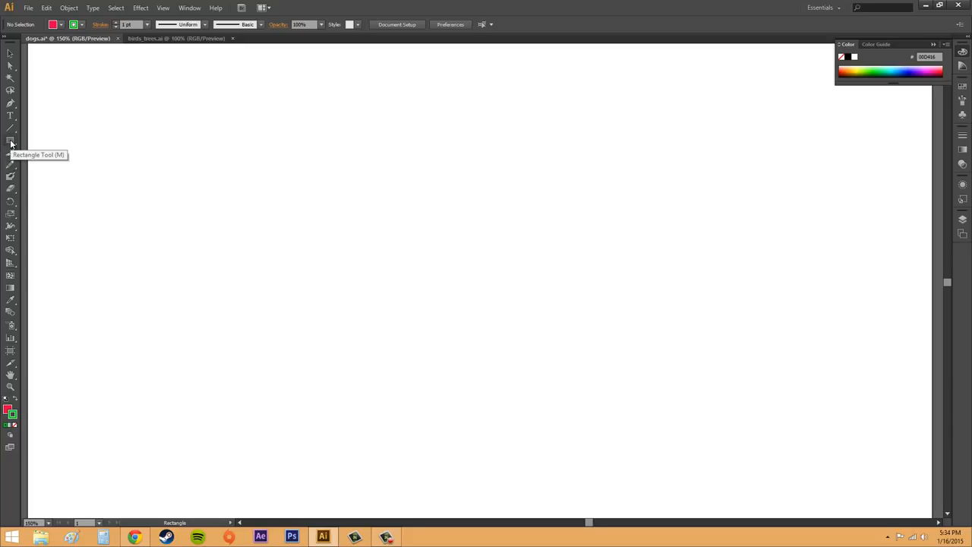
Draw an ellipse about 675 by 356 px and a circle about 375 px across, removing each after drawing it.
left_click_drag(11, 142, 57, 164)
left_click_drag(198, 121, 710, 393)
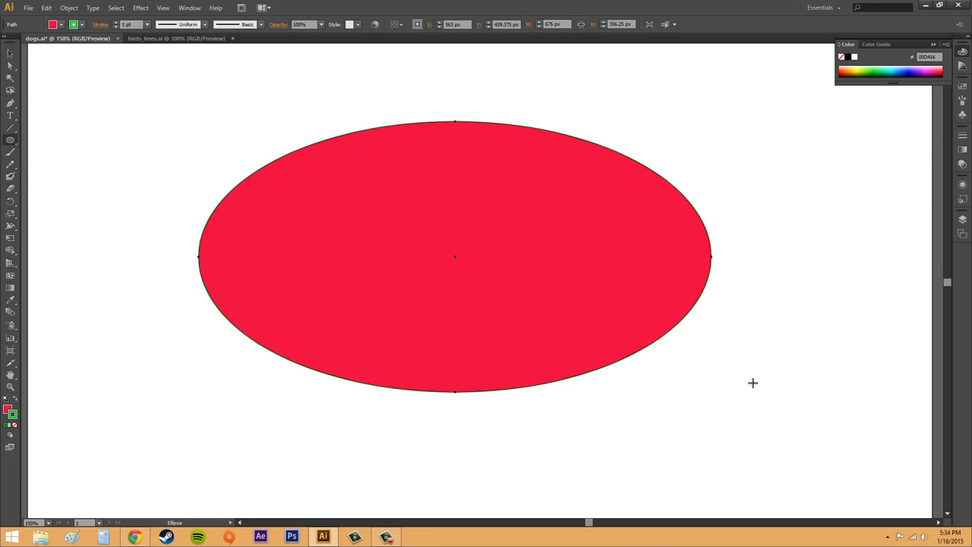
key("Delete")
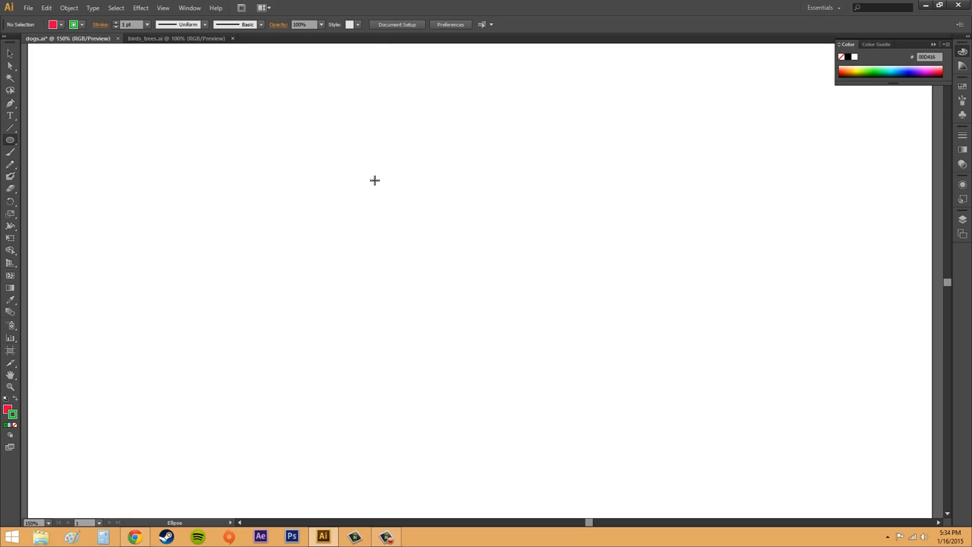
left_click_drag(340, 161, 629, 349)
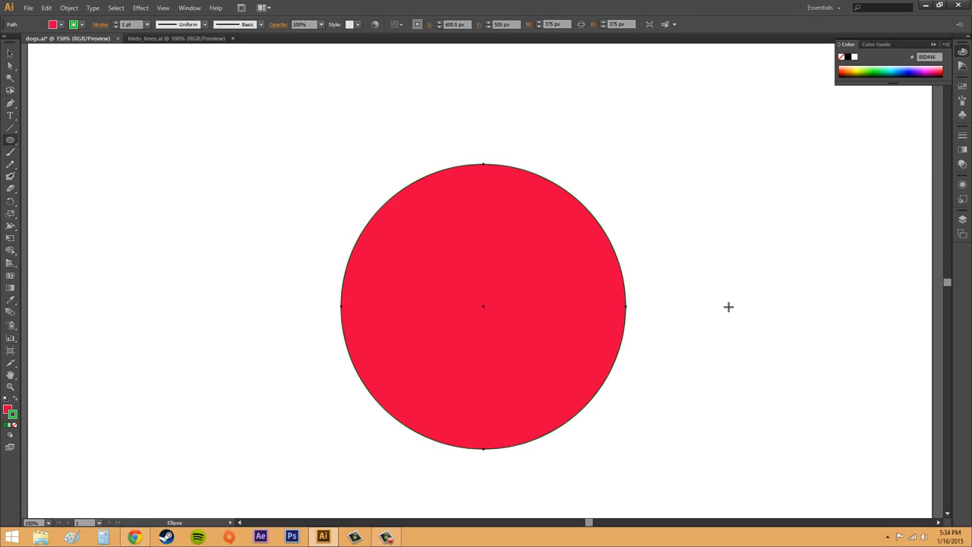
key("ctrl+z")
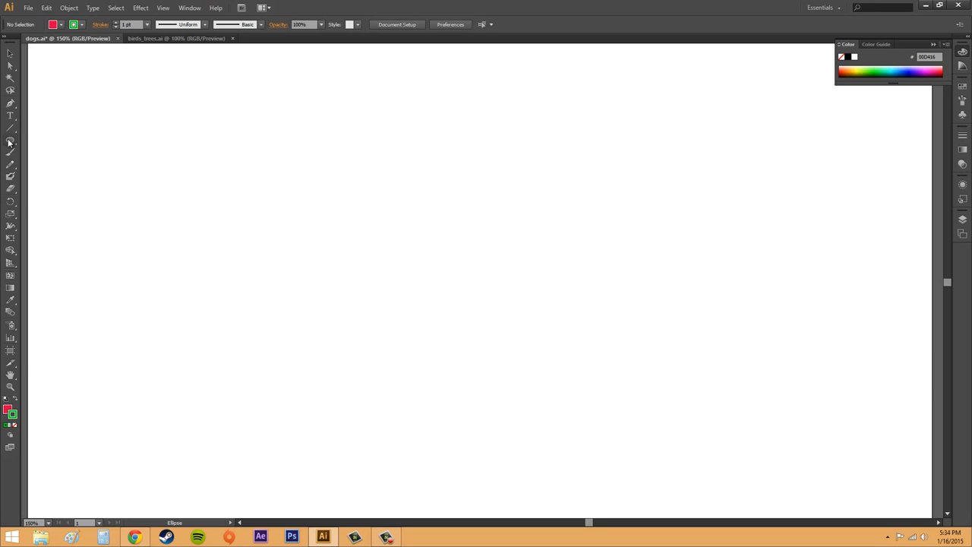
Draw a square with sides of about 394 px using the Rectangle Tool, and delete it.
left_click_drag(10, 140, 53, 139)
left_click_drag(224, 153, 526, 283)
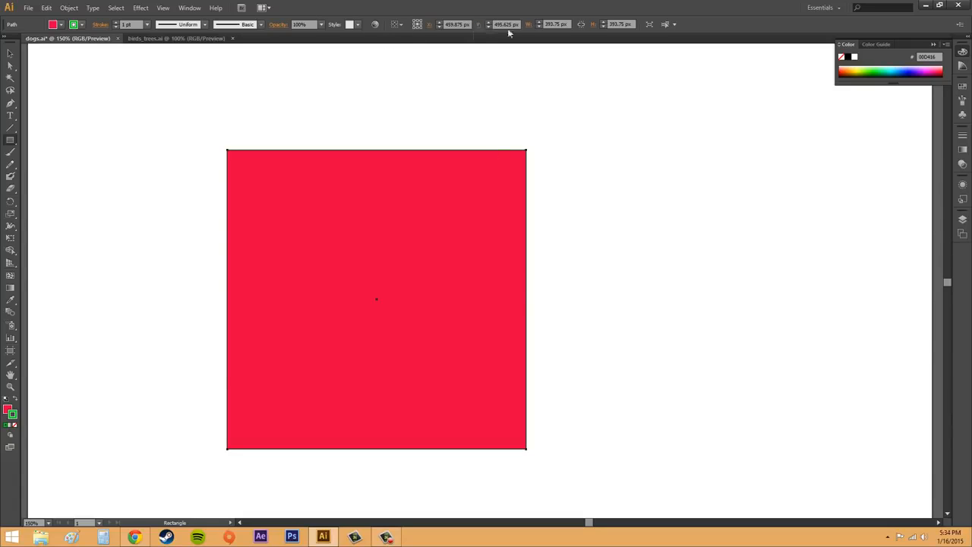
key("Delete")
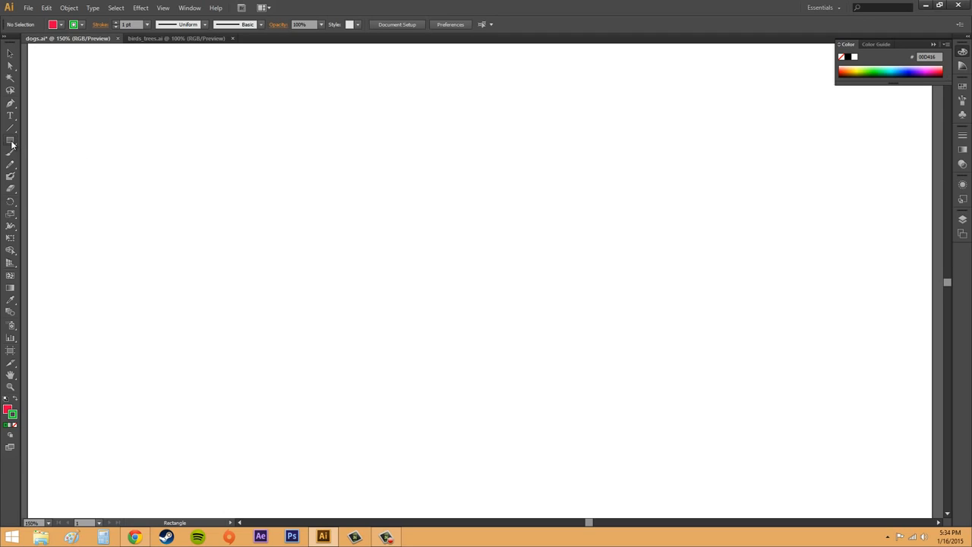
Draw a rounded rectangle about 488 px wide and 281 px high, and activate the Selection Tool with the shape still selected.
left_click_drag(12, 144, 43, 150)
left_click_drag(242, 150, 614, 360)
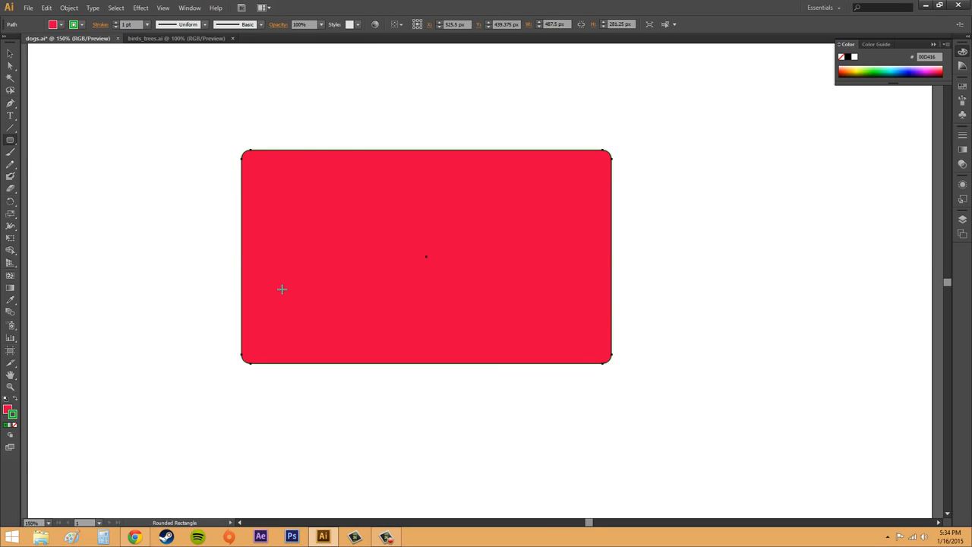
left_click(6, 410)
left_click(14, 418)
left_click(10, 53)
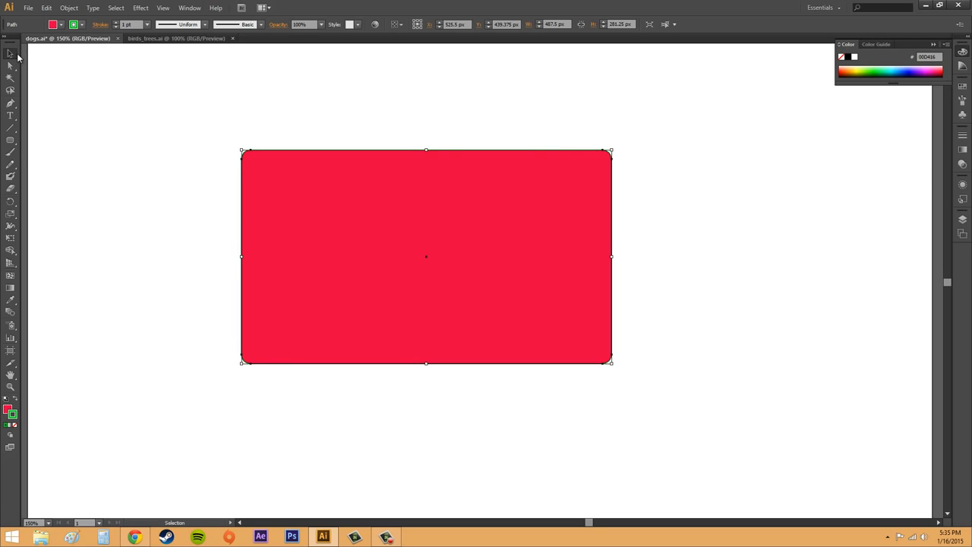
Change the rounded rectangle's fill to a strong blue in the Color Picker.
left_click(8, 409)
double_click(8, 410)
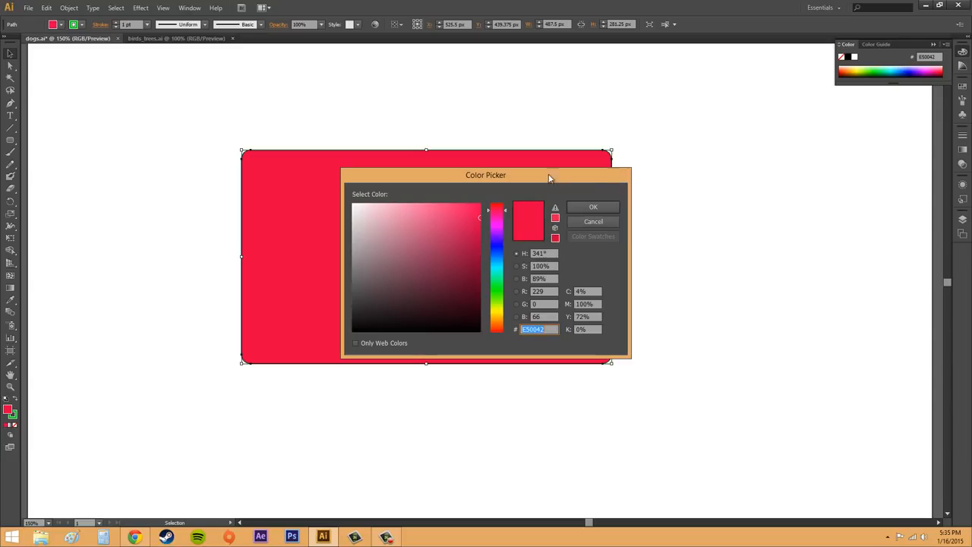
left_click_drag(547, 178, 832, 246)
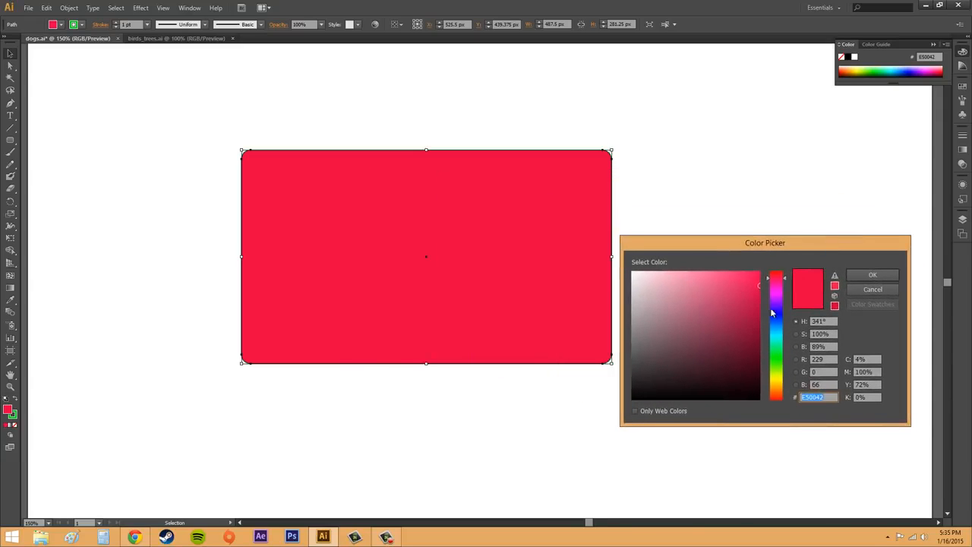
left_click_drag(773, 315, 775, 322)
left_click(851, 279)
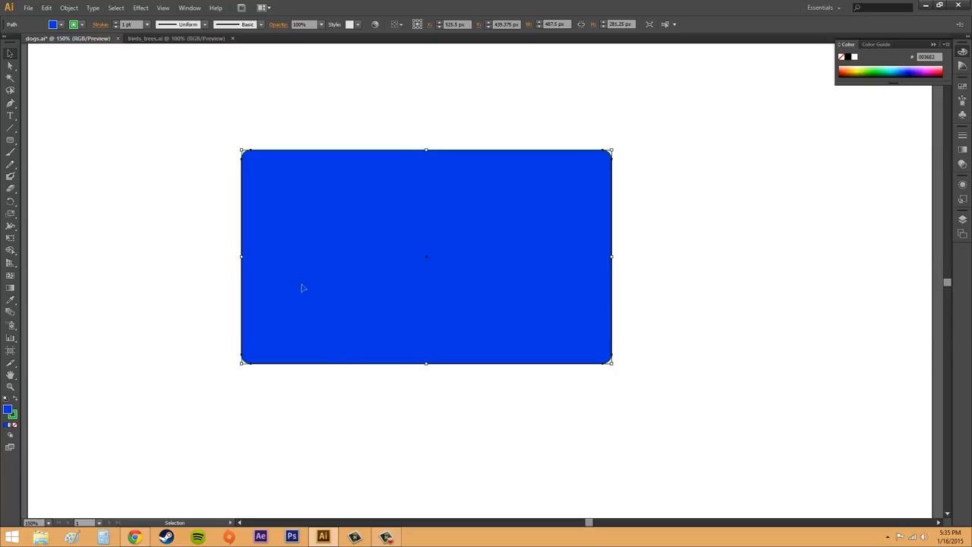
Change the rounded rectangle's stroke colour to black (000000) in the Color Picker.
double_click(12, 416)
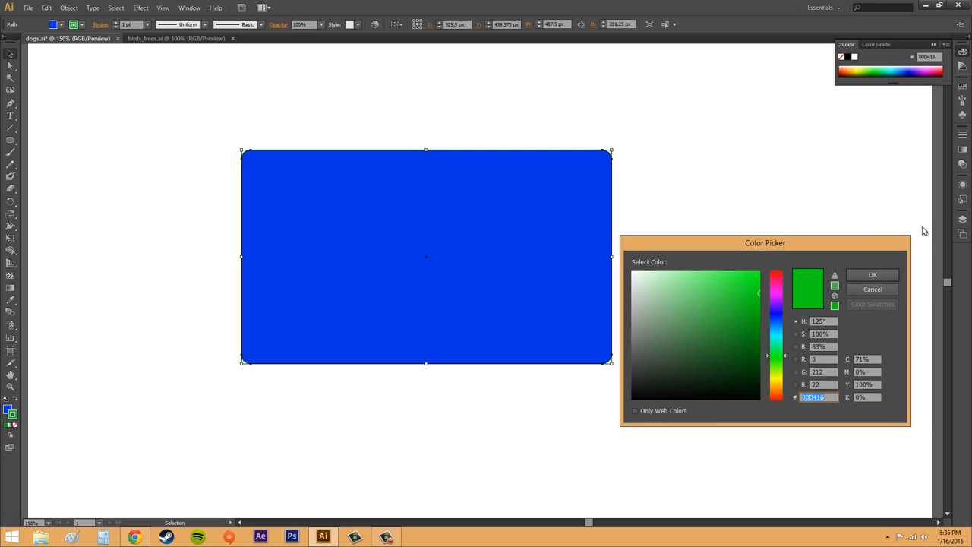
left_click_drag(718, 343, 616, 412)
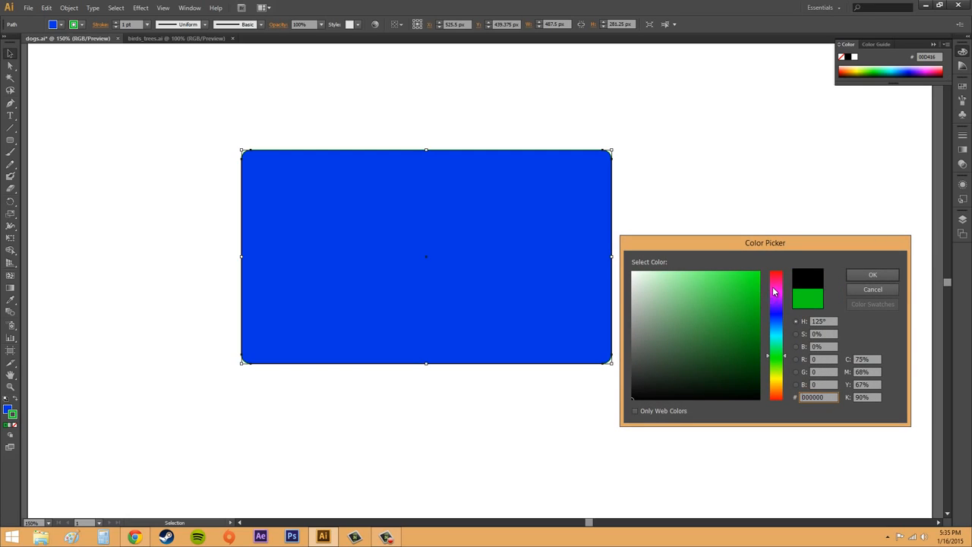
left_click_drag(776, 294, 778, 253)
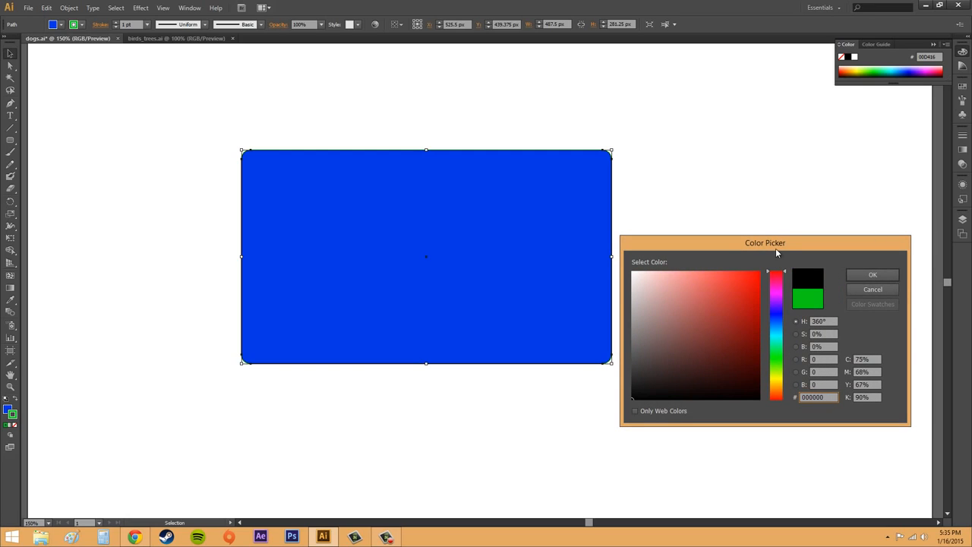
left_click(872, 276)
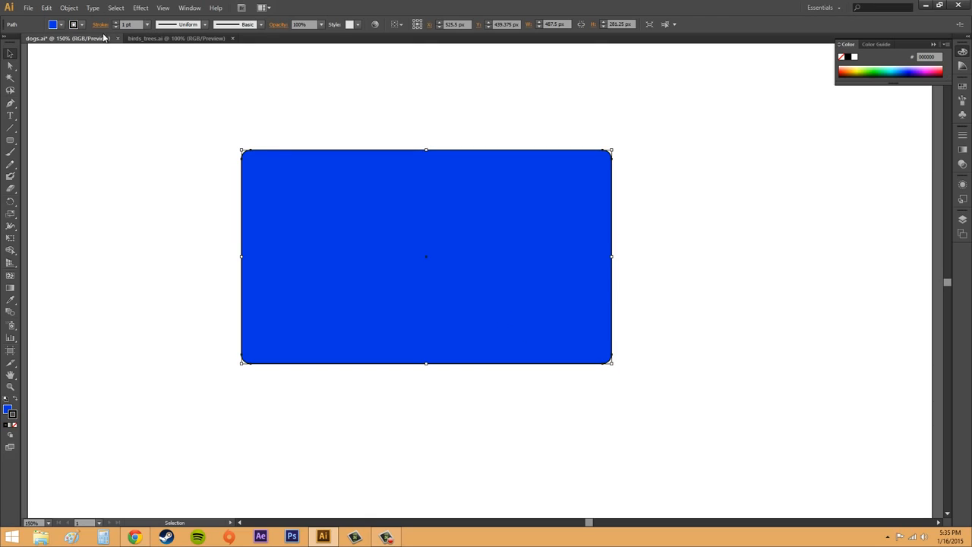
Set the rounded rectangle's stroke weight to 5 pt and deselect the shape.
left_click(116, 24)
left_click(116, 24)
left_click(116, 23)
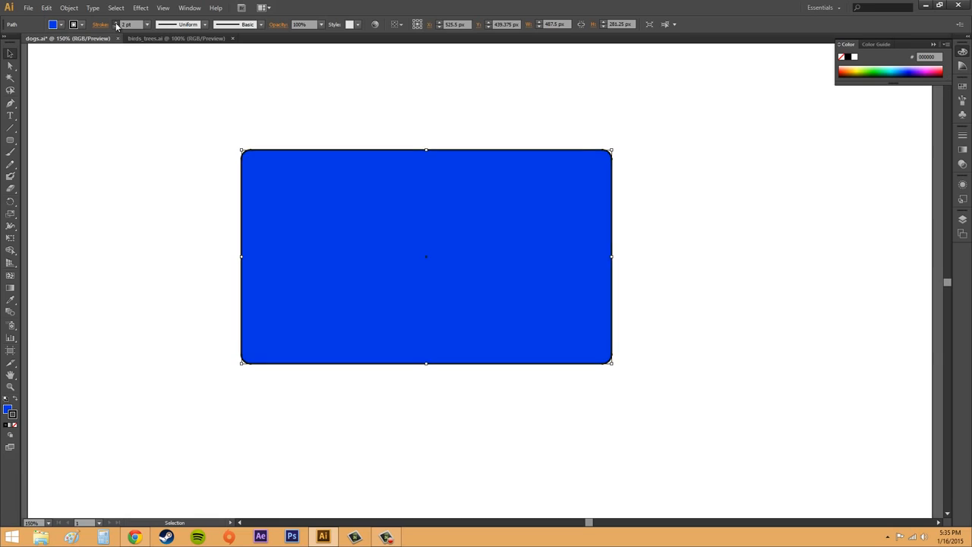
left_click(116, 24)
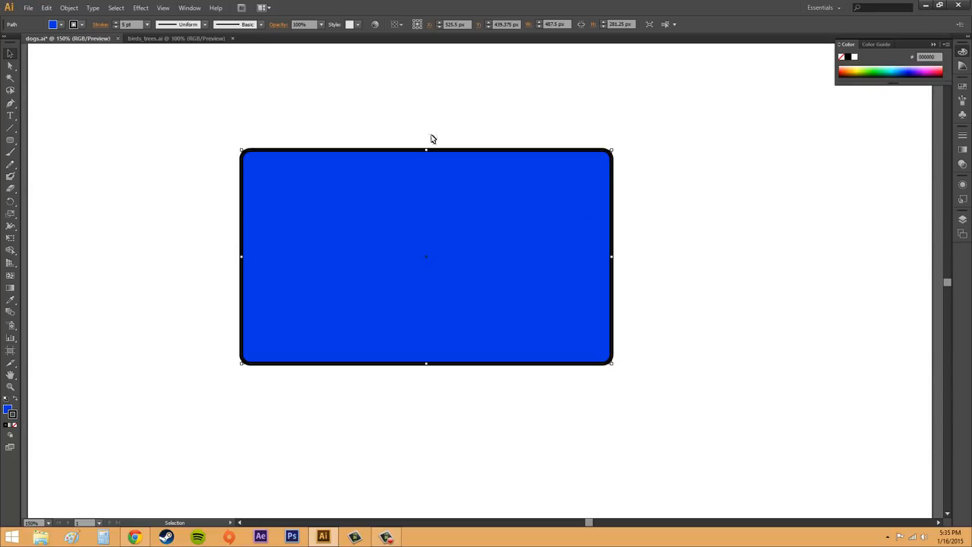
left_click(566, 143)
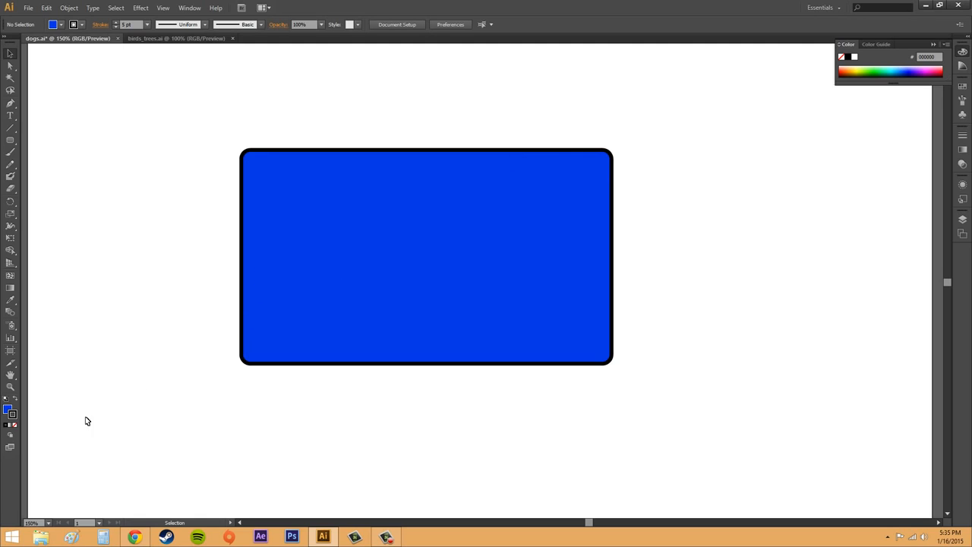
View the available drawing modes, and activate the Ellipse Tool.
left_click(11, 438)
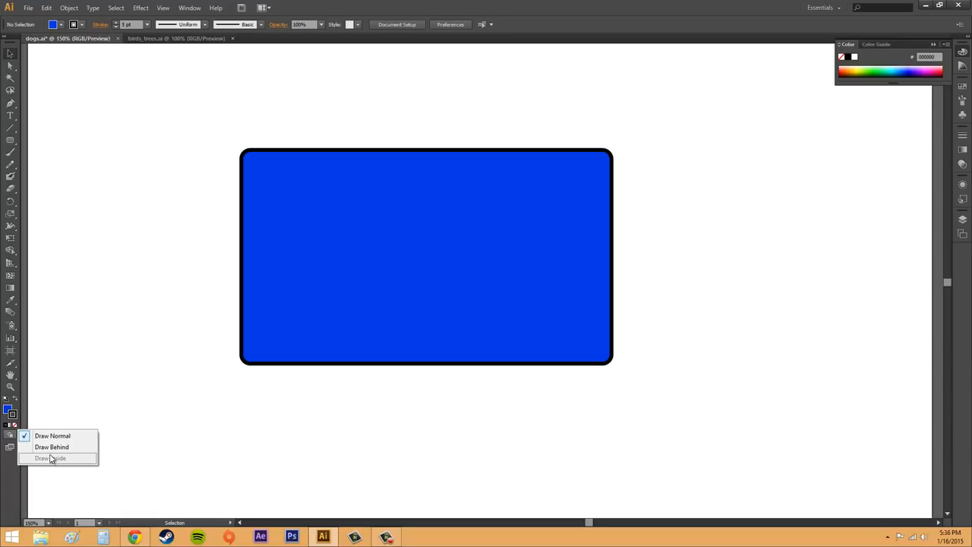
left_click(11, 141)
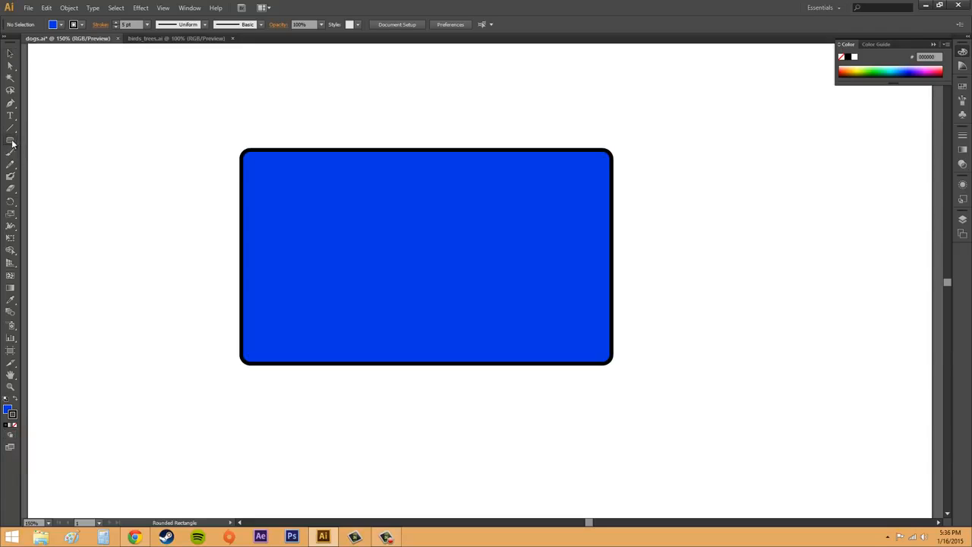
left_click(11, 140)
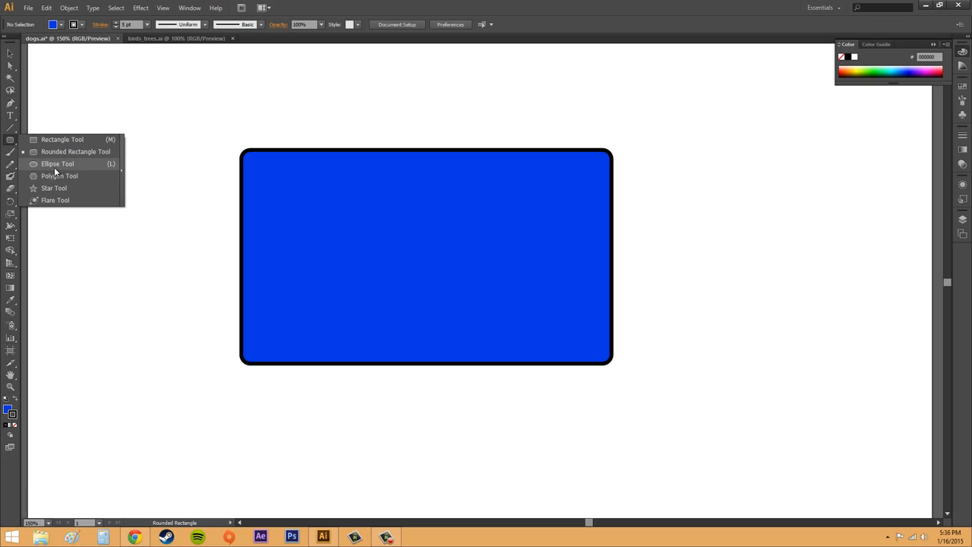
left_click(52, 163)
Open the Ice Cream swatch library from Foods and apply its coral swatch C=5 M=73 Y=62 K=0 to the stroke.
left_click(62, 25)
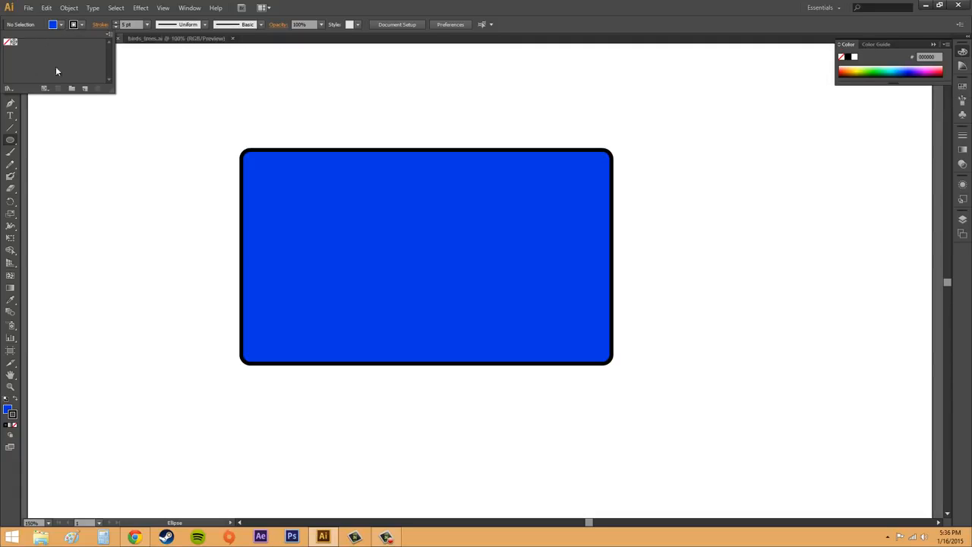
left_click(10, 89)
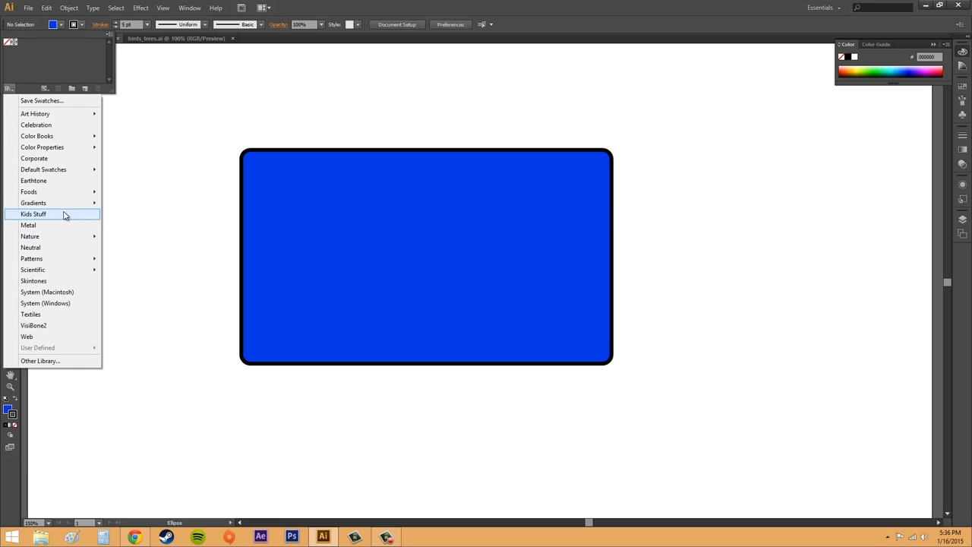
mouse_move(58, 192)
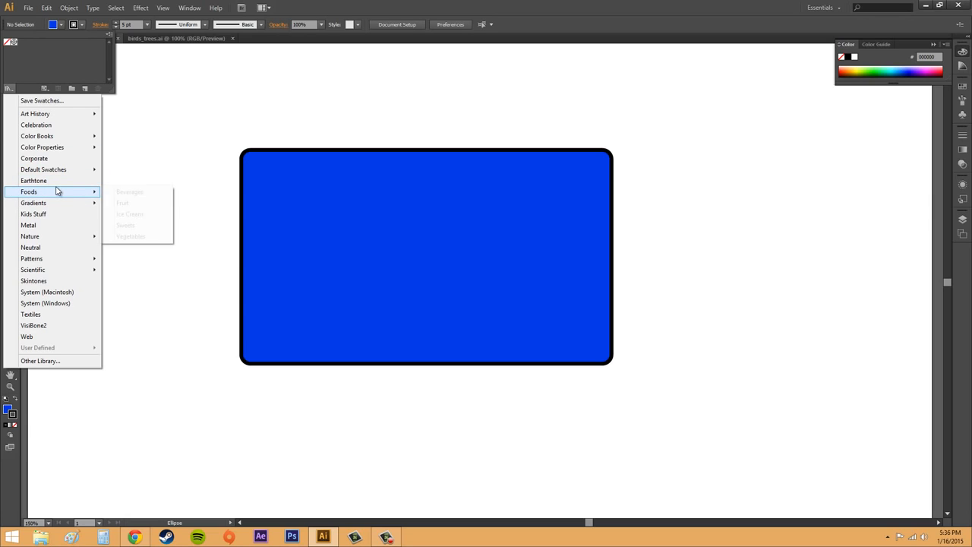
left_click(128, 214)
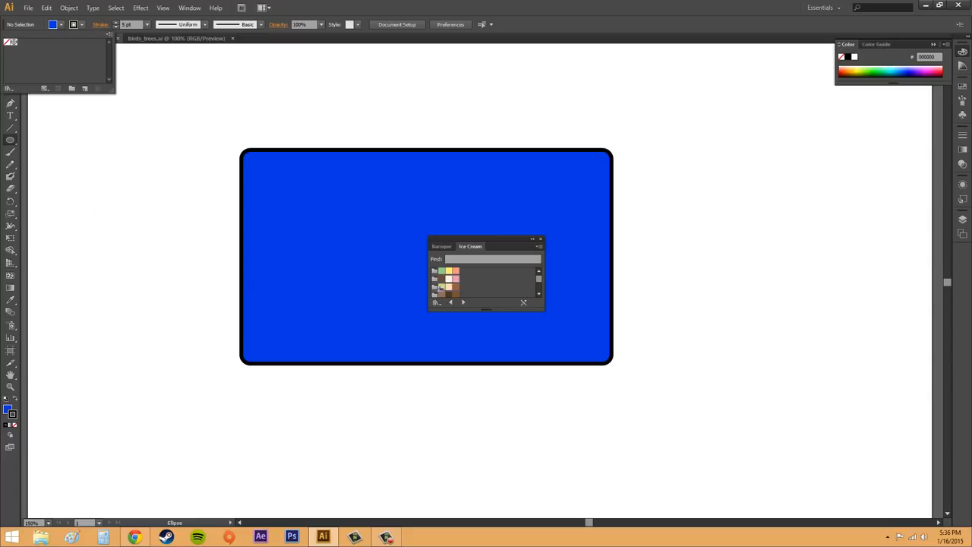
left_click(538, 281)
left_click_drag(538, 281, 537, 287)
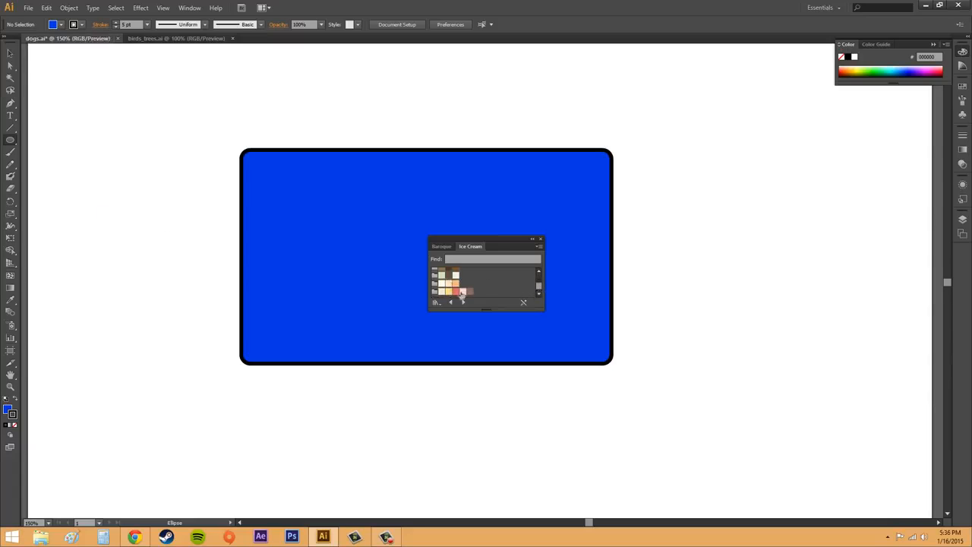
left_click(456, 292)
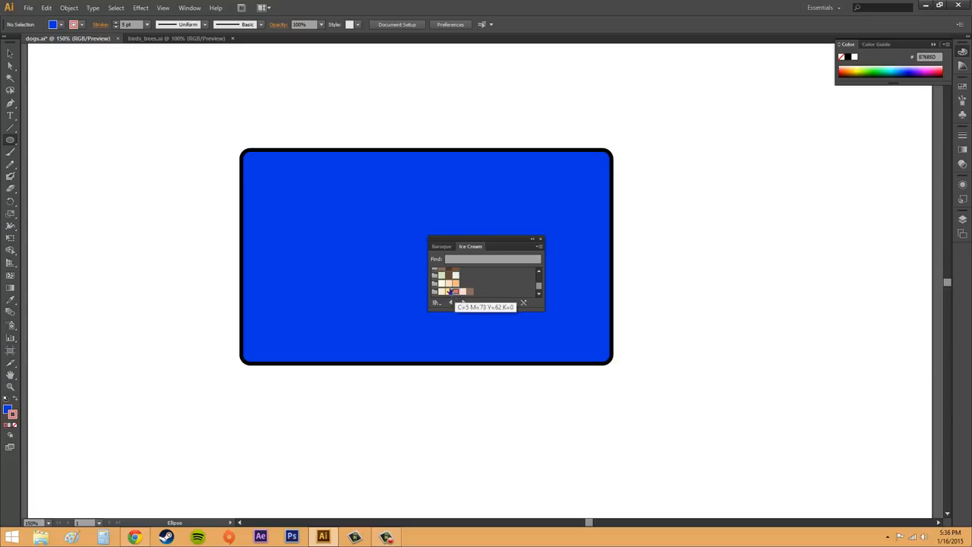
Apply the pale peach Ice Cream swatch (FEDFC0) to the stroke and close the swatch library.
left_click(61, 25)
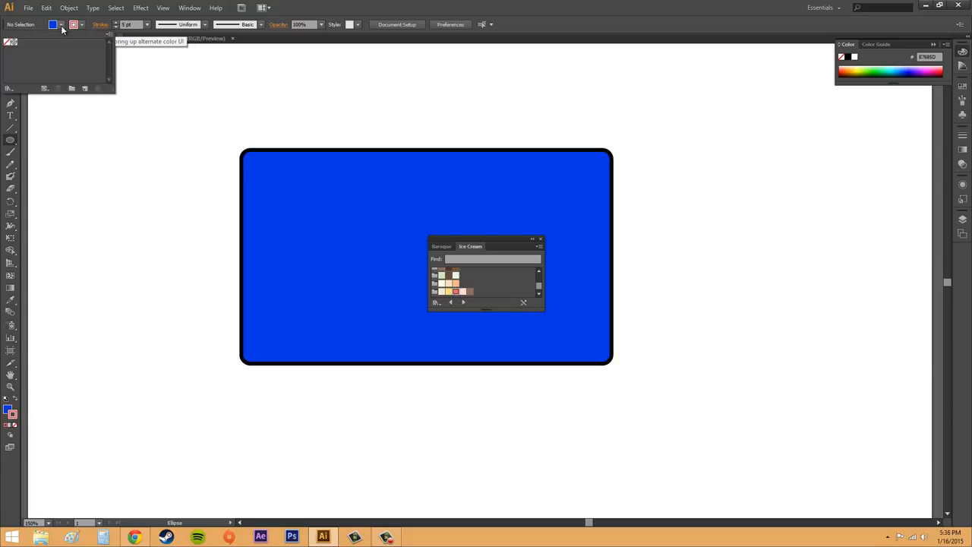
left_click(61, 25)
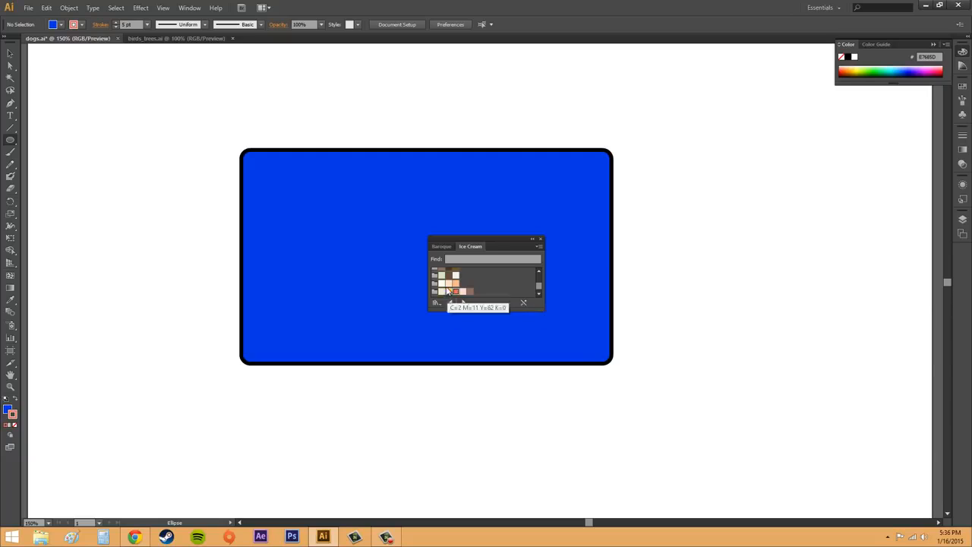
left_click(448, 283)
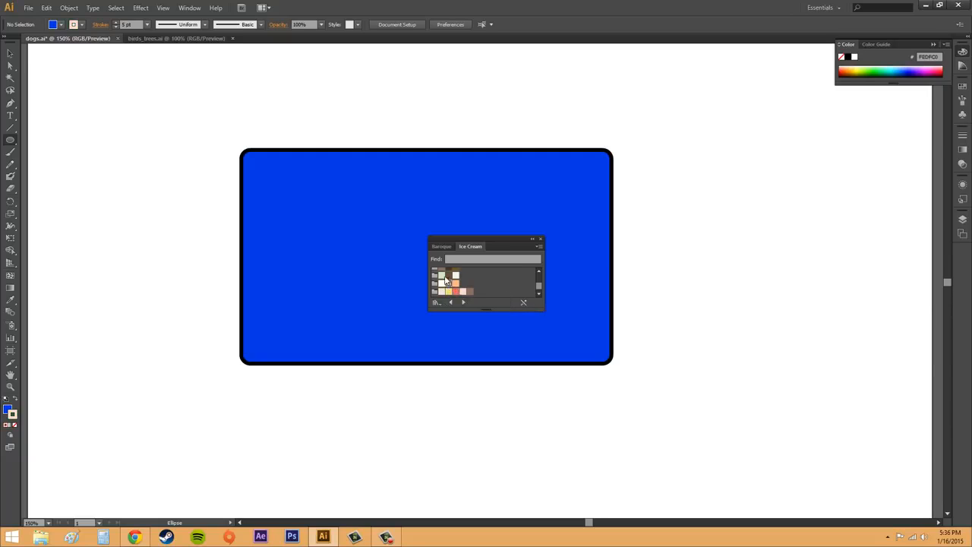
left_click(540, 240)
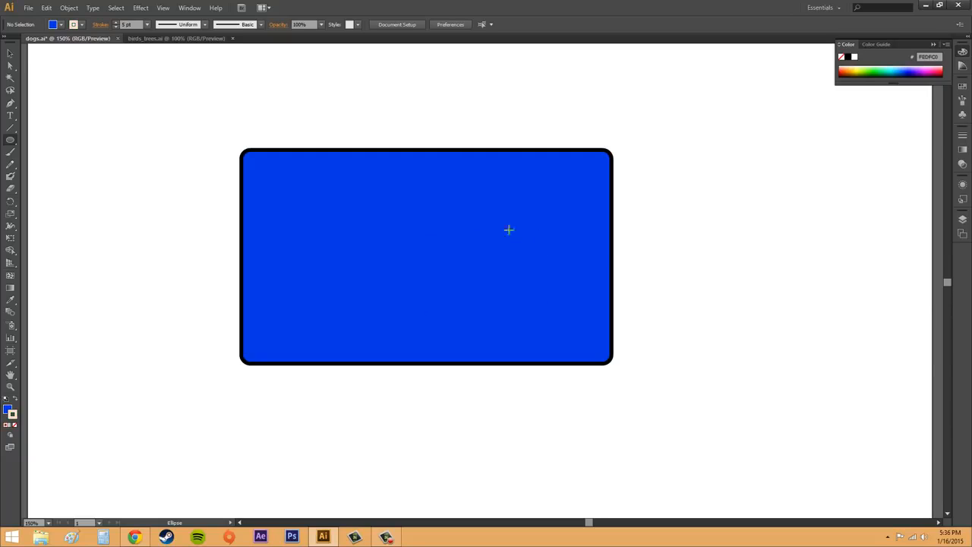
Make the fill active, try green, purple and cyan from the colour spectrum, and settle on blue 0F00E9.
left_click(54, 27)
left_click(59, 26)
left_click(61, 26)
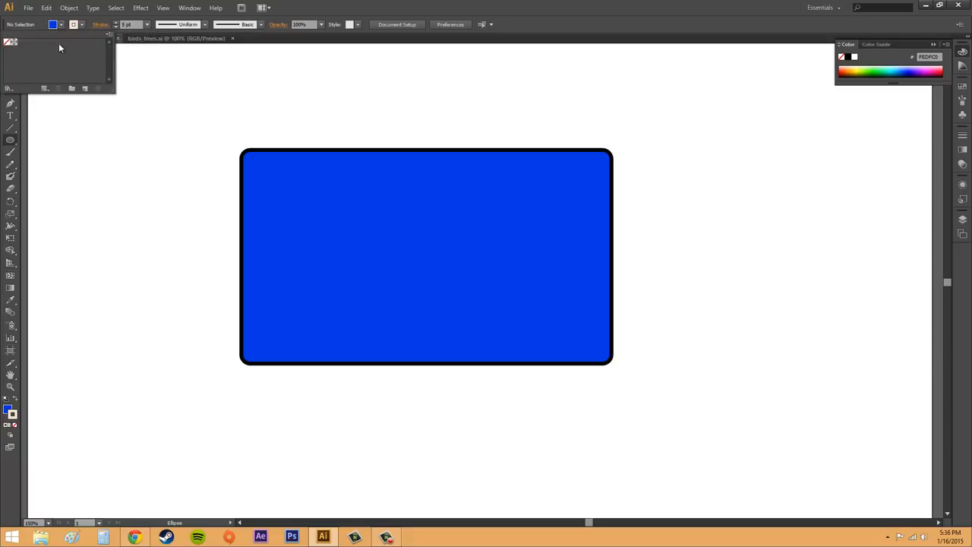
left_click(9, 410)
left_click(8, 410)
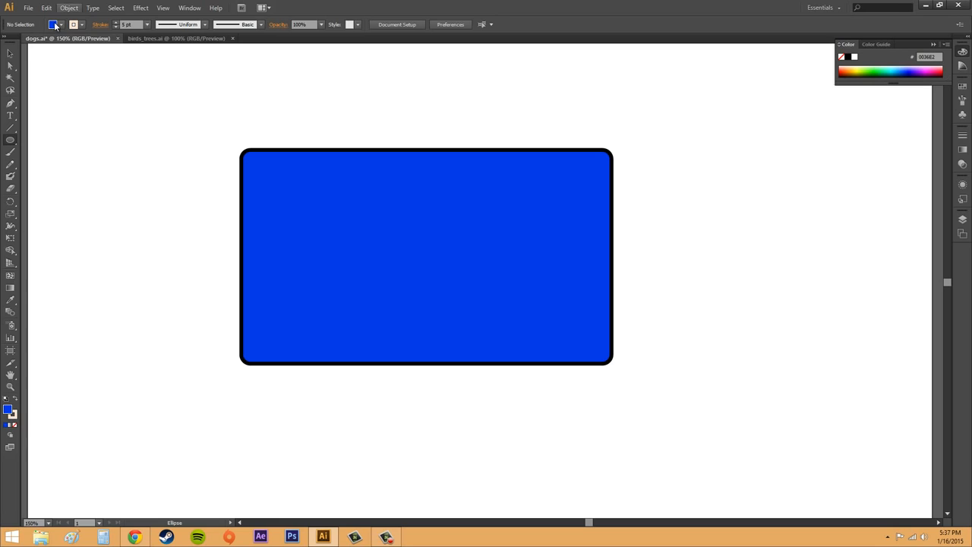
left_click(878, 69)
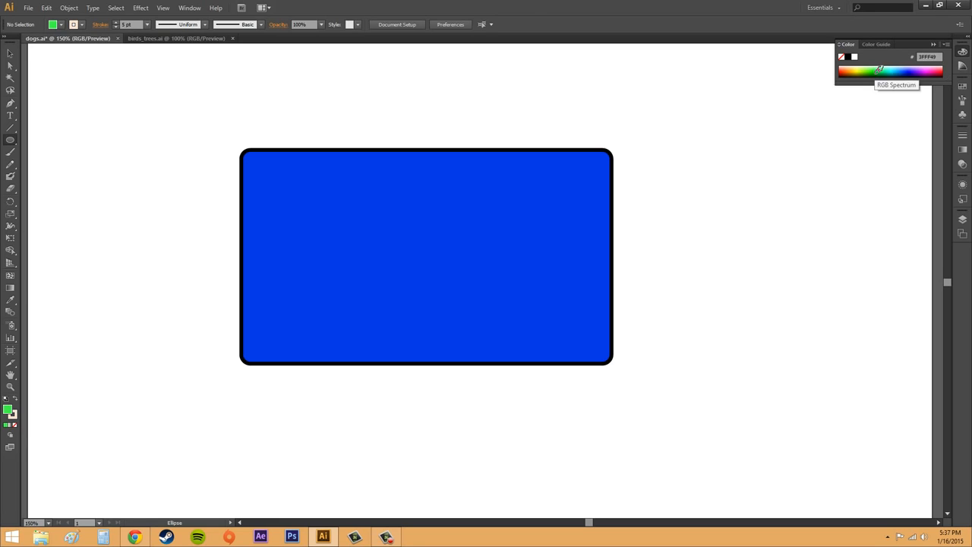
left_click_drag(880, 69, 919, 64)
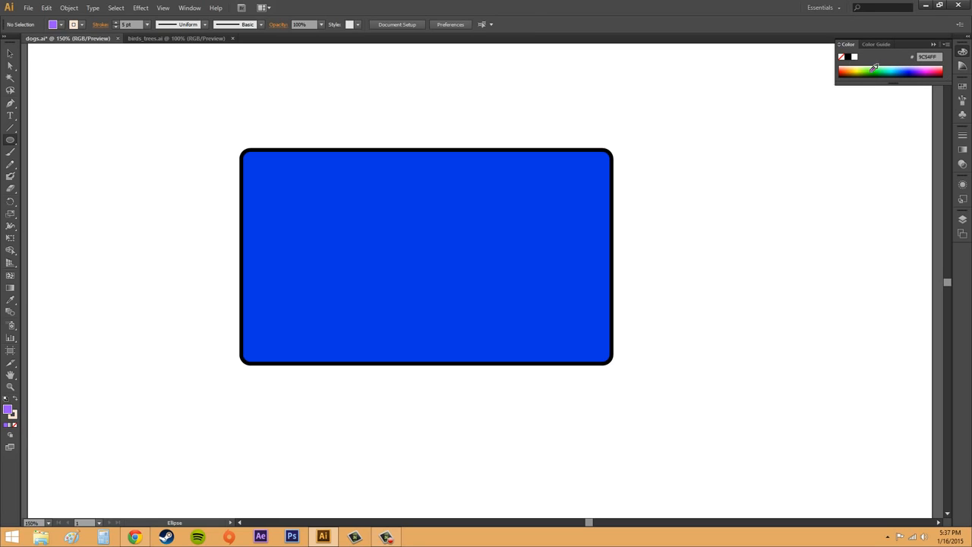
left_click_drag(853, 70, 891, 70)
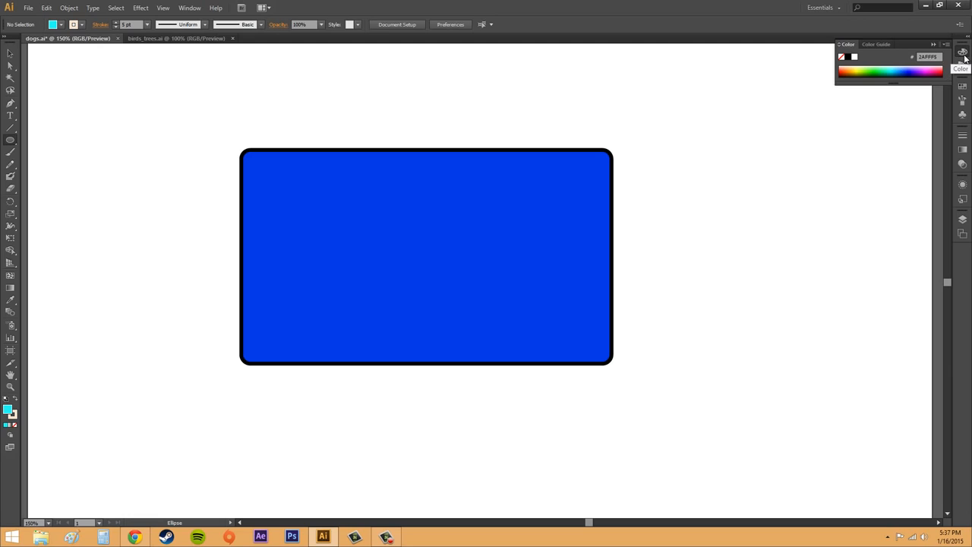
left_click_drag(922, 70, 908, 69)
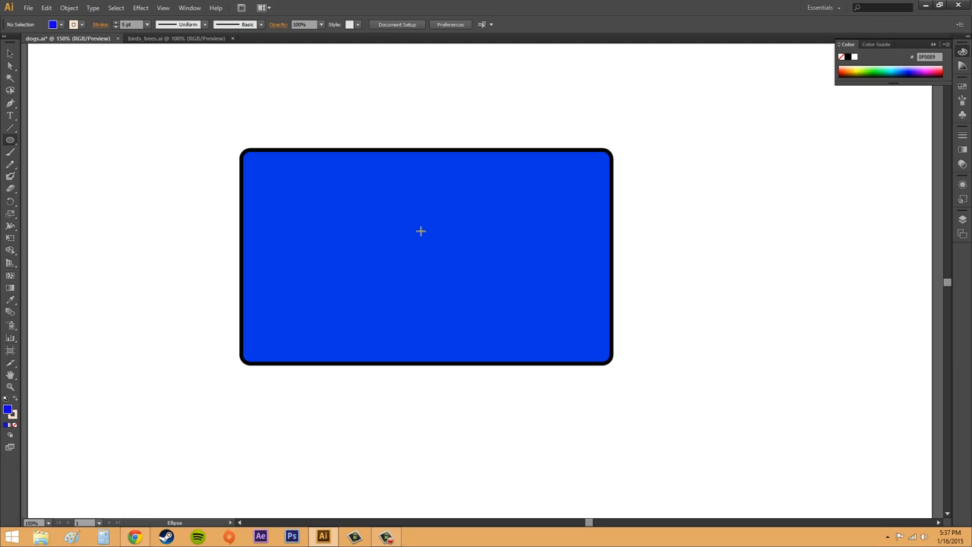
Draw an ellipse about 281 by 244 px overlapping the rounded rectangle's upper edge, and deselect it.
left_click_drag(318, 107, 530, 292)
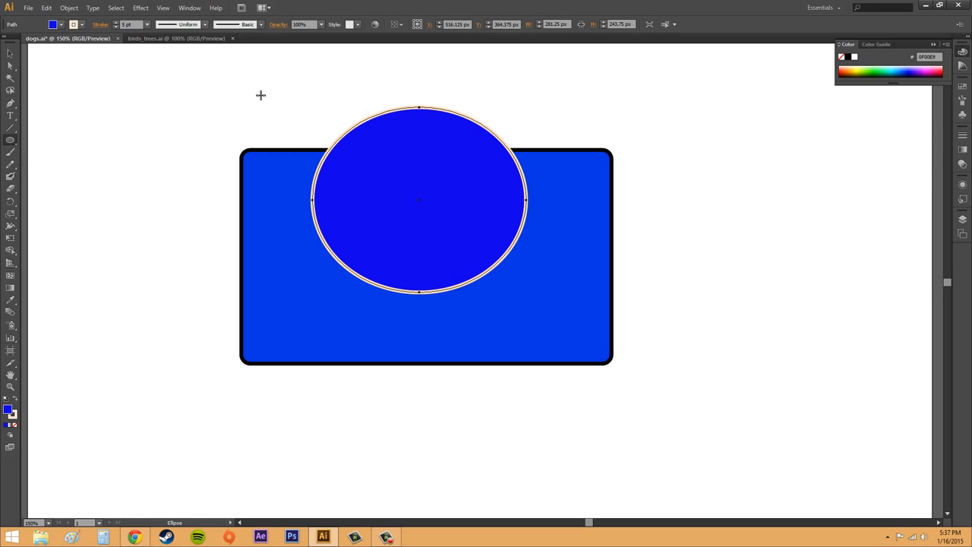
left_click(10, 53)
left_click(142, 127)
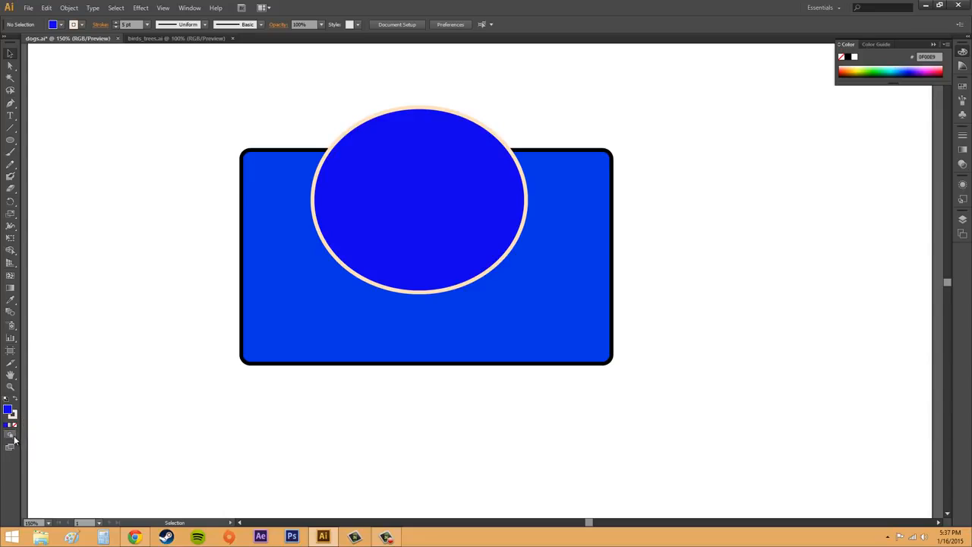
Switch the drawing mode to Draw Behind and activate the Star Tool.
left_click(10, 439)
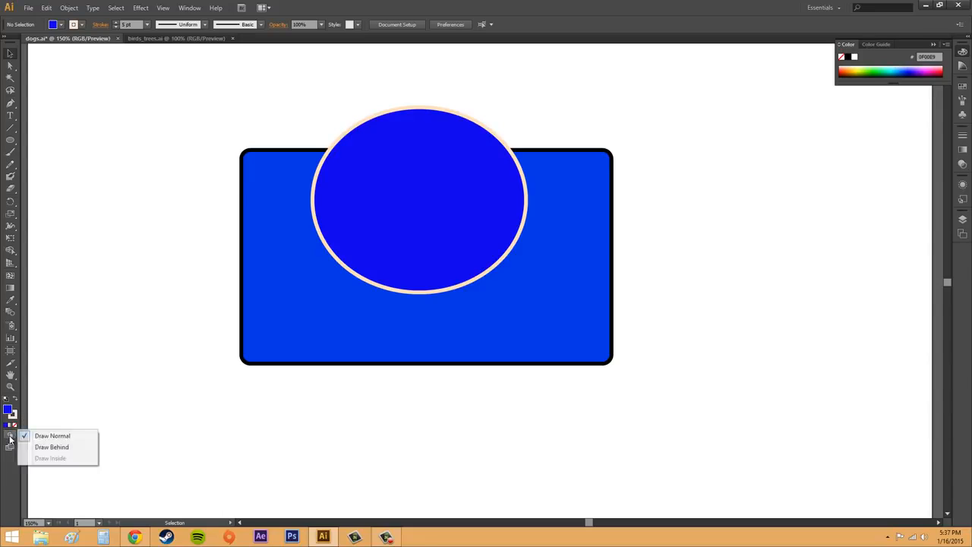
left_click(47, 448)
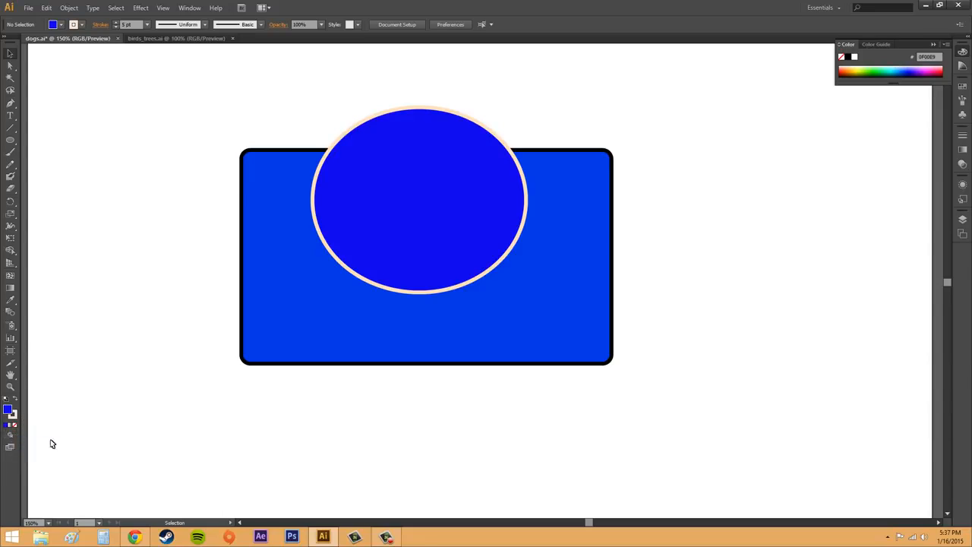
left_click(11, 141)
left_click_drag(12, 144, 53, 187)
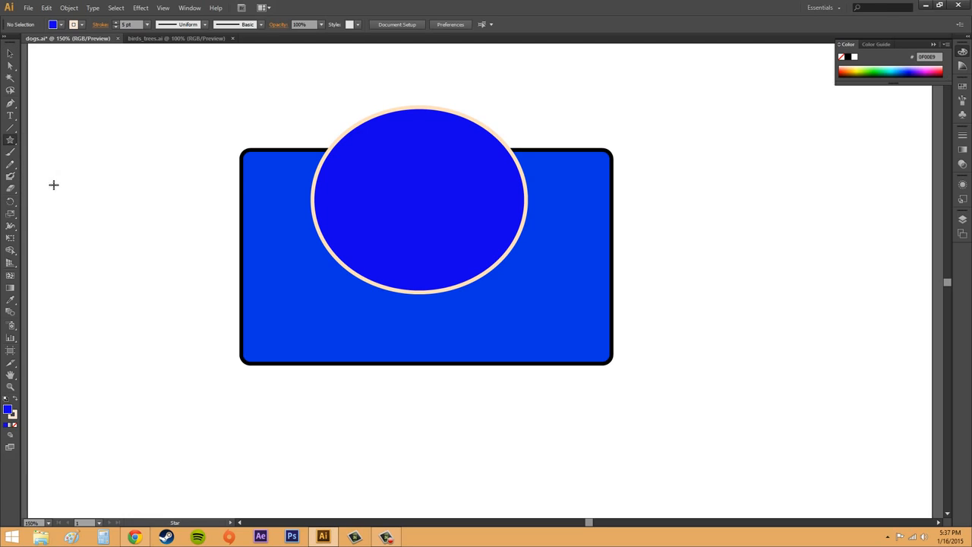
Set the fill to olive and draw a five-pointed star about 147 px wide beyond the rounded rectangle's upper-left corner.
left_click(860, 66)
left_click_drag(870, 67, 858, 70)
left_click_drag(170, 93, 228, 107)
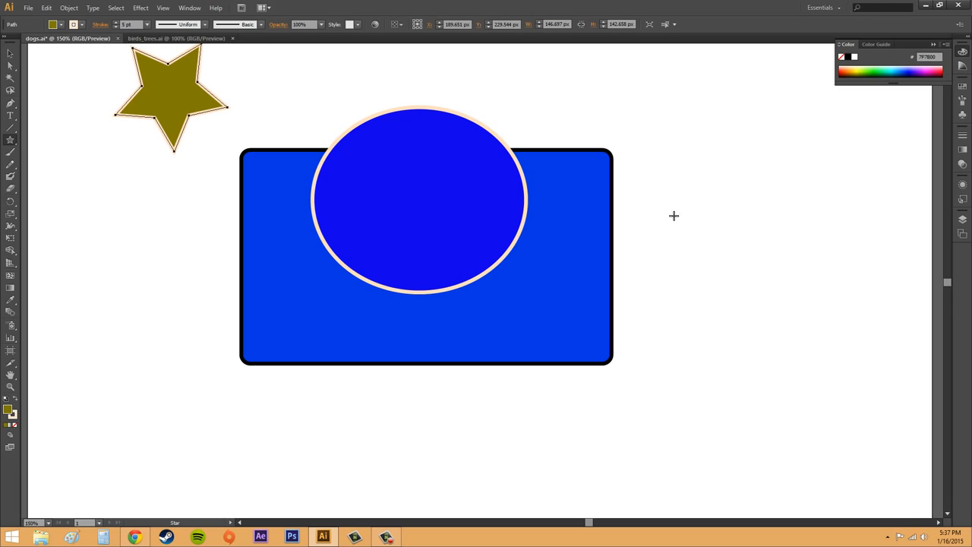
Draw a large star about 371 px wide partly behind the rounded rectangle's right side, and deselect it.
left_click_drag(642, 215, 519, 288)
left_click(9, 52)
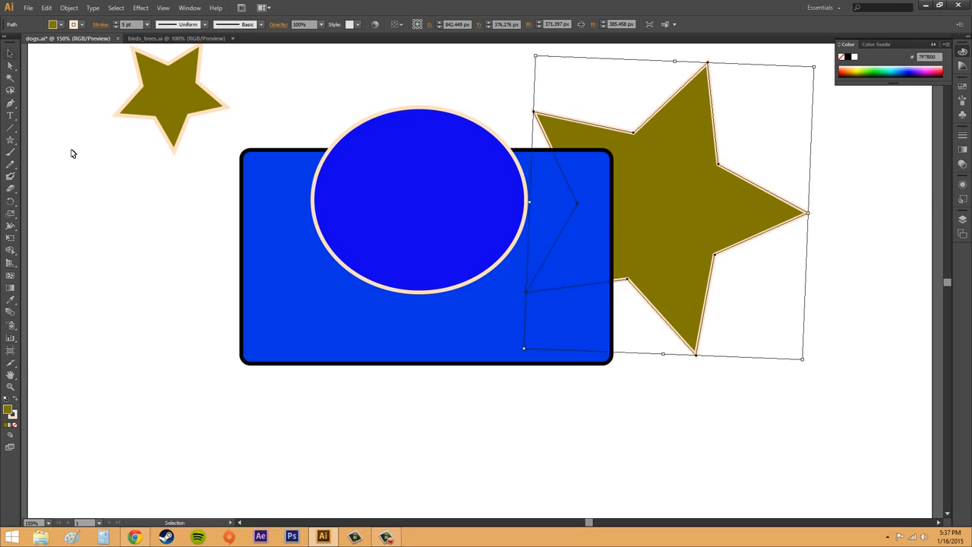
left_click(142, 218)
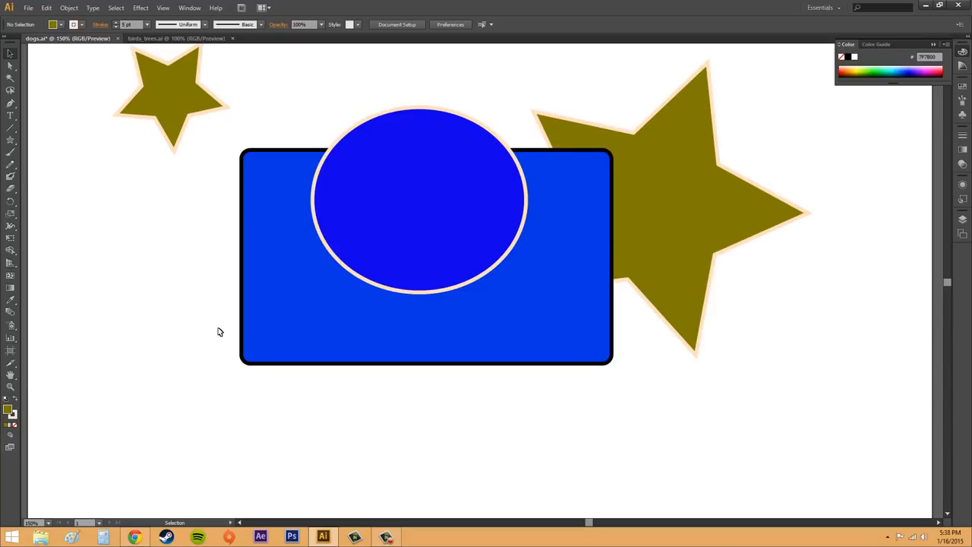
Move the small star down and right so it sits partly behind the rectangle's left edge, and deselect it.
left_click(169, 72)
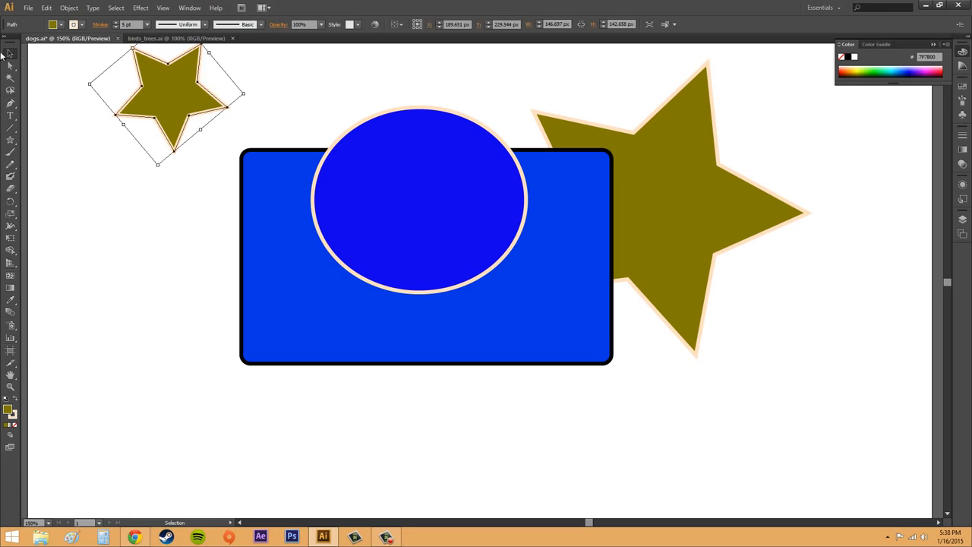
left_click_drag(174, 104, 217, 195)
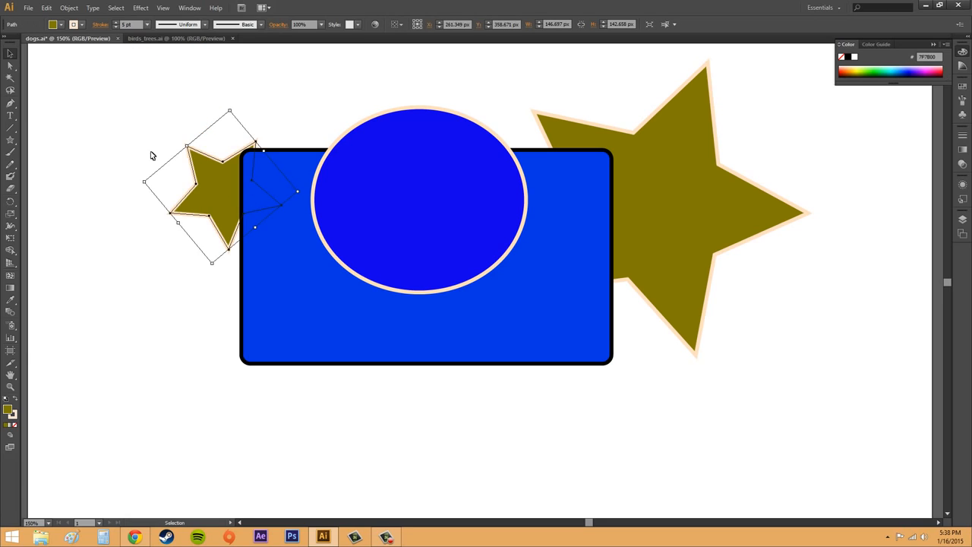
left_click(114, 111)
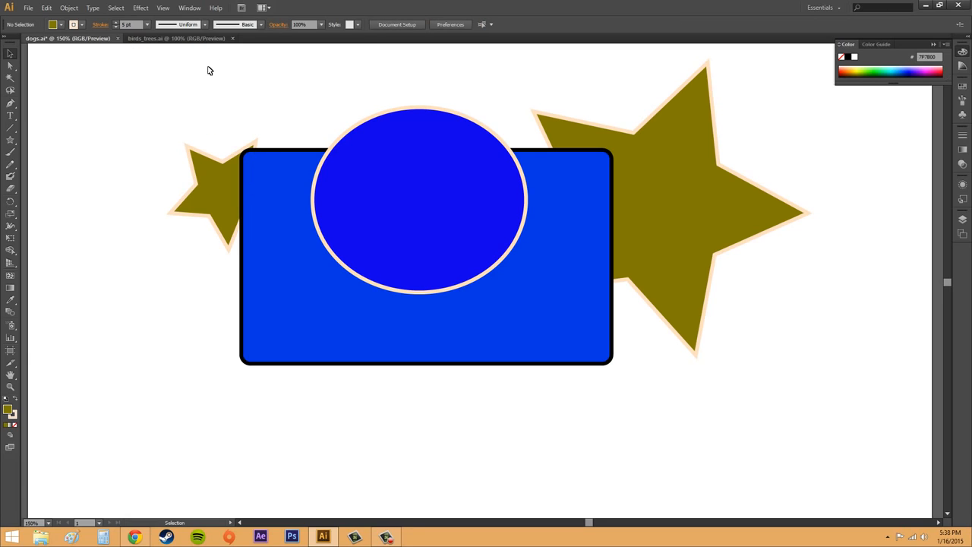
Switch to the birds_trees.ai document and examine how its bird, tree and floral artwork is built from shapes.
left_click(143, 39)
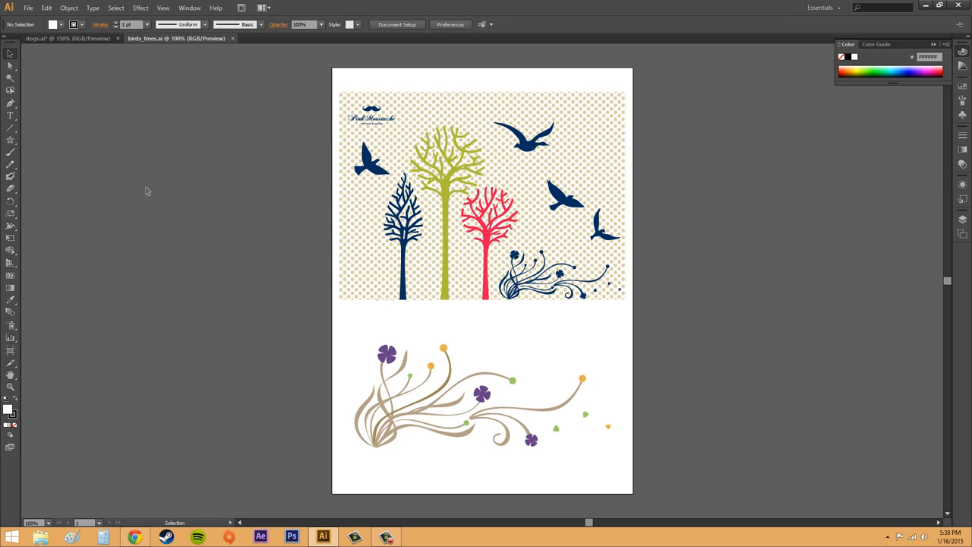
left_click(615, 157)
left_click(747, 176)
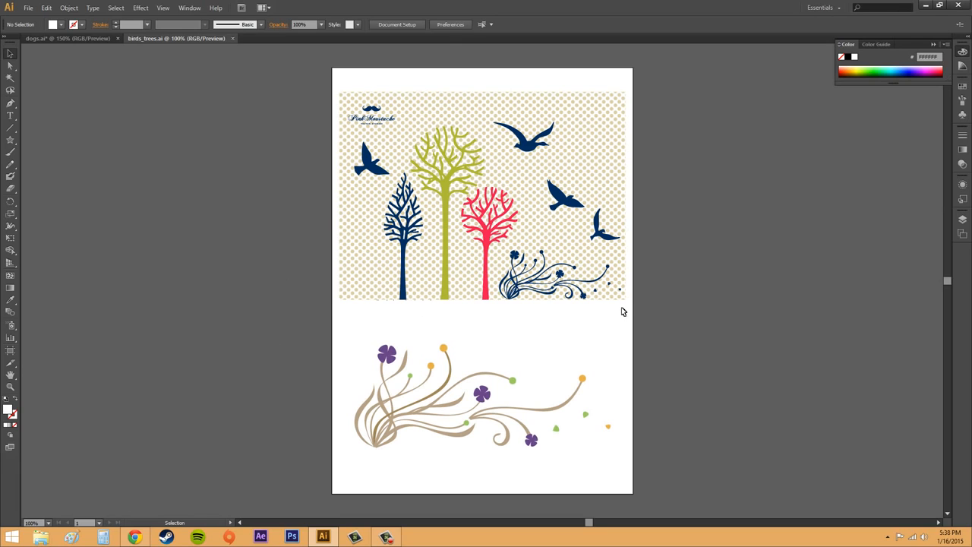
left_click(560, 433)
left_click(636, 440)
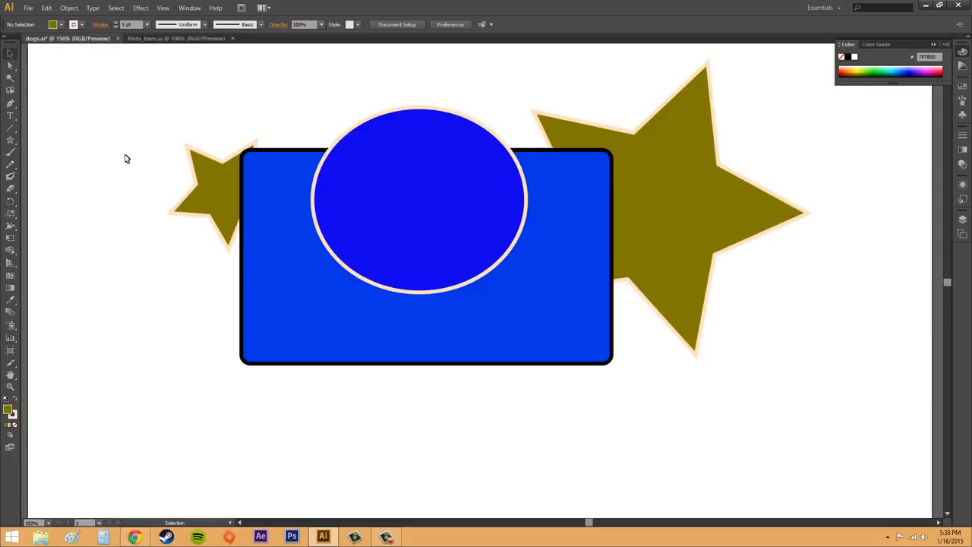
Return to dogs.ai and move the small star up to the rectangle's upper-left corner, leaving nothing selected.
left_click(71, 39)
left_click_drag(213, 196, 232, 159)
left_click(139, 150)
left_click(126, 170)
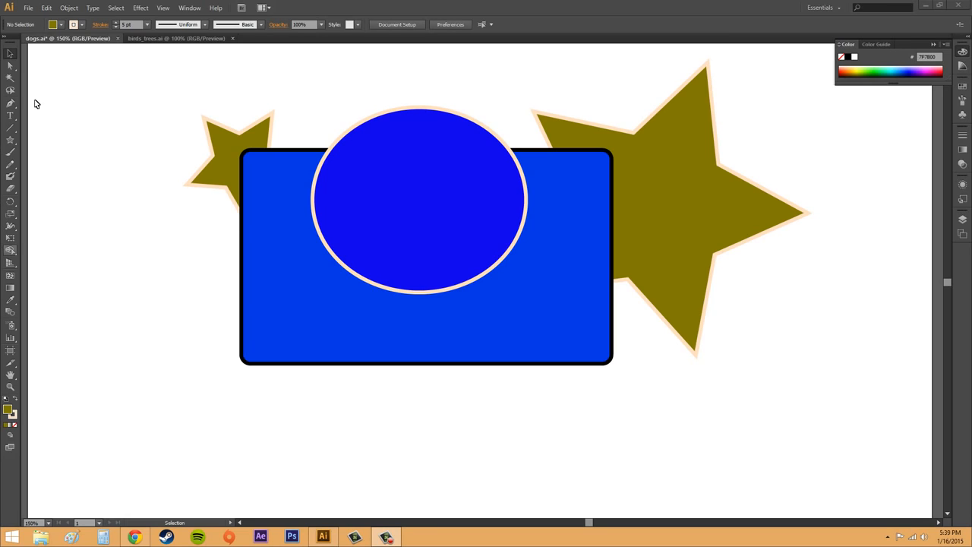
Move the ellipse to the empty area below the large star, and switch to Draw Inside mode for the rounded rectangle.
left_click(450, 170)
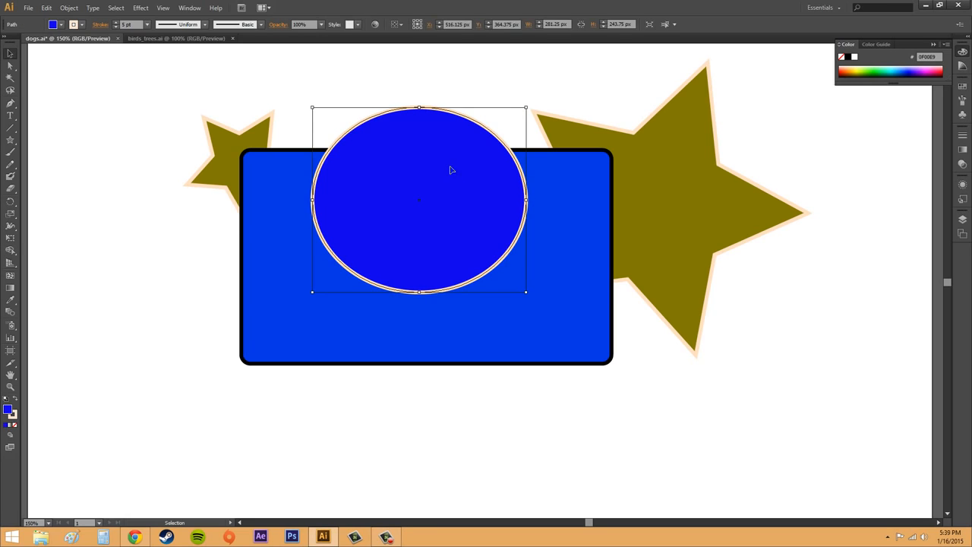
left_click_drag(450, 170, 835, 369)
left_click(434, 245)
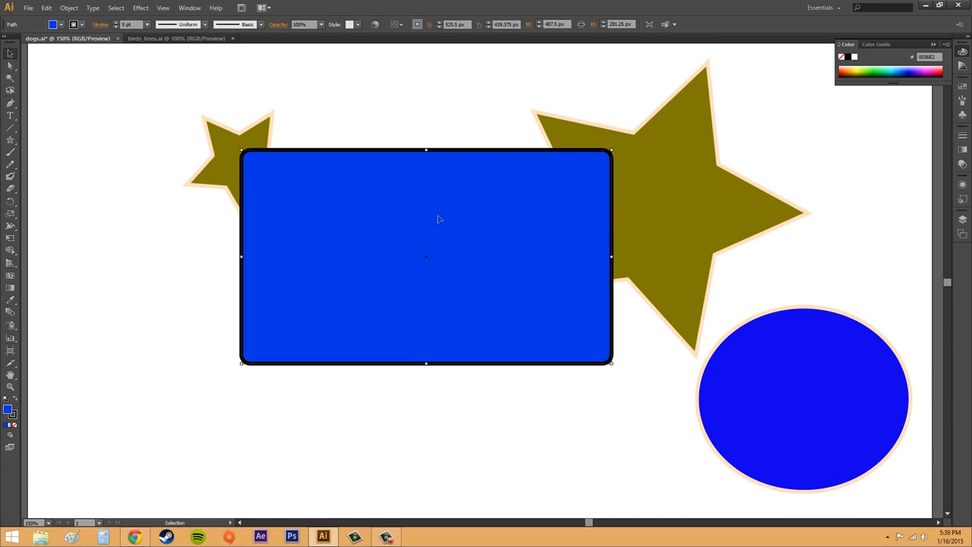
left_click(11, 436)
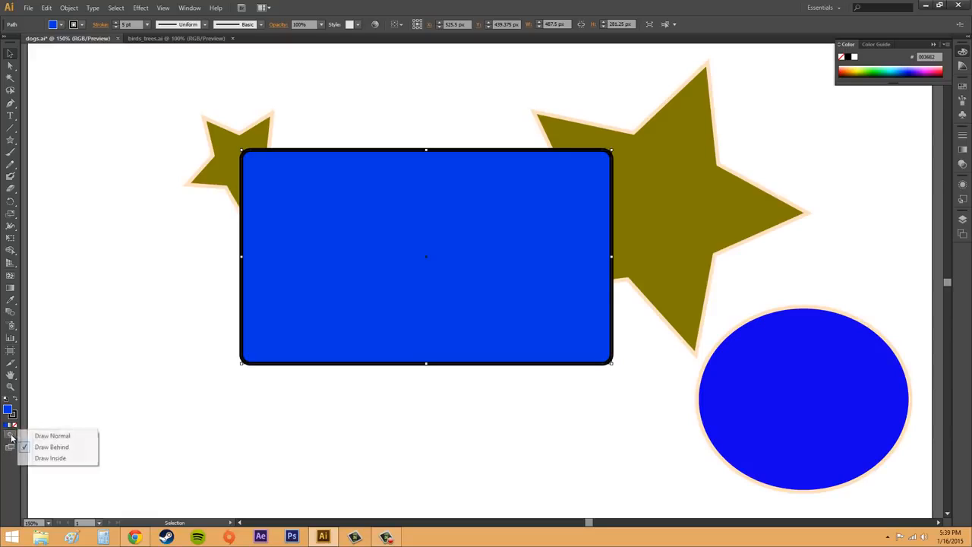
left_click(52, 459)
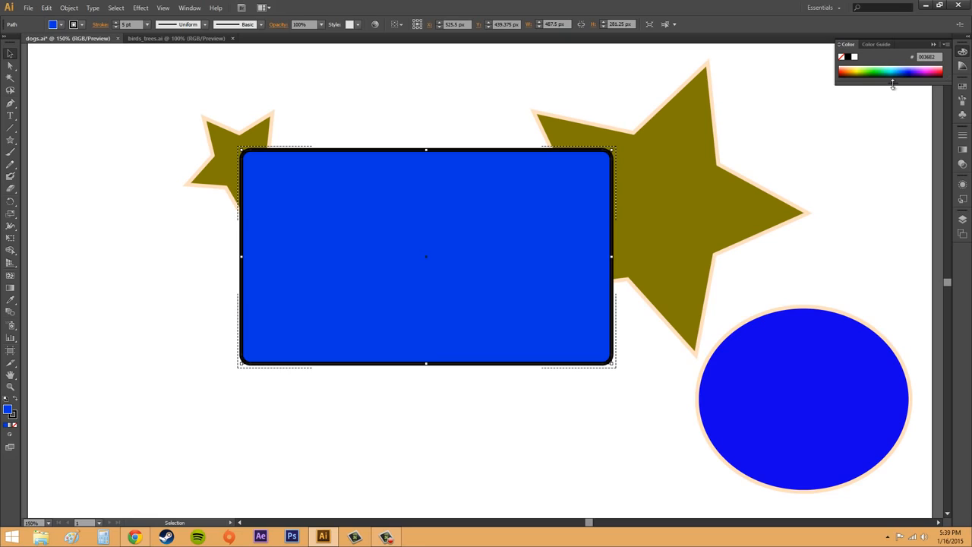
Fill the rounded rectangle with bright pink, deselect it, and pick amber as the current fill colour.
left_click(934, 65)
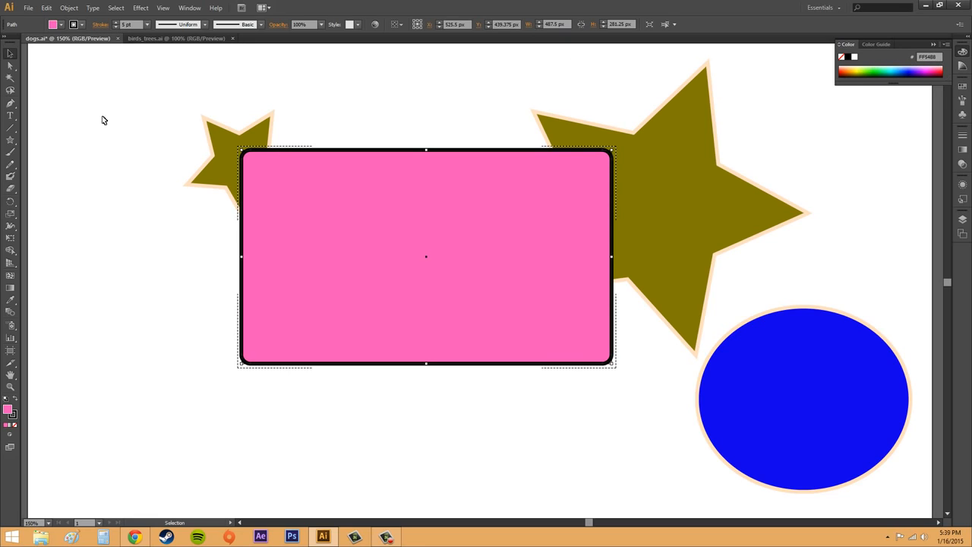
left_click(98, 386)
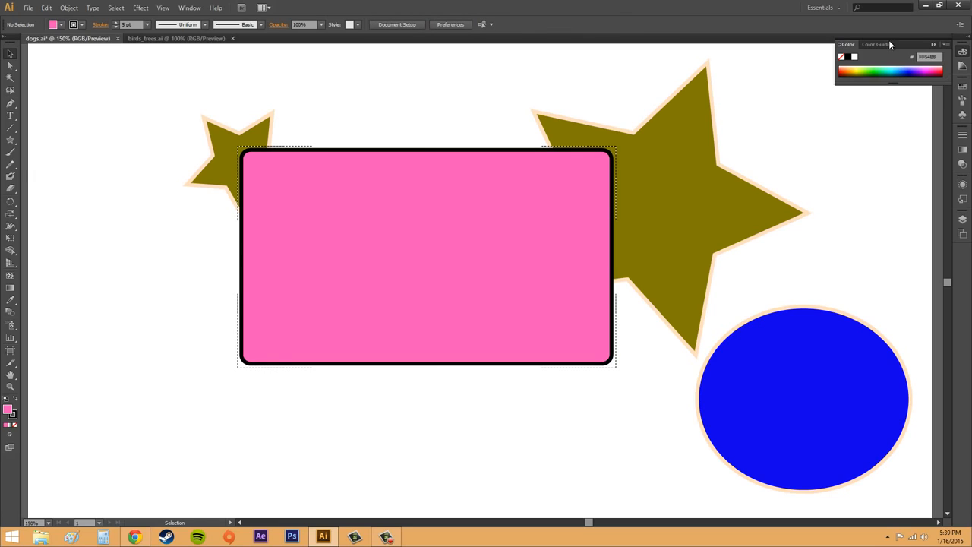
left_click(921, 68)
left_click_drag(849, 67, 855, 68)
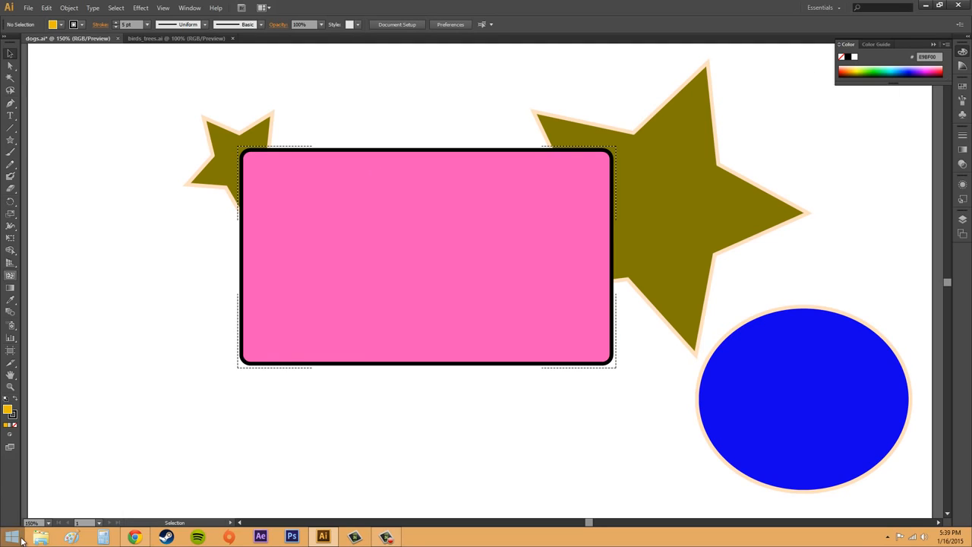
With the pink rounded rectangle in Draw Inside mode, draw an ellipse about 356 × 319 px overhanging its lower edge, and deselect.
left_click(269, 329)
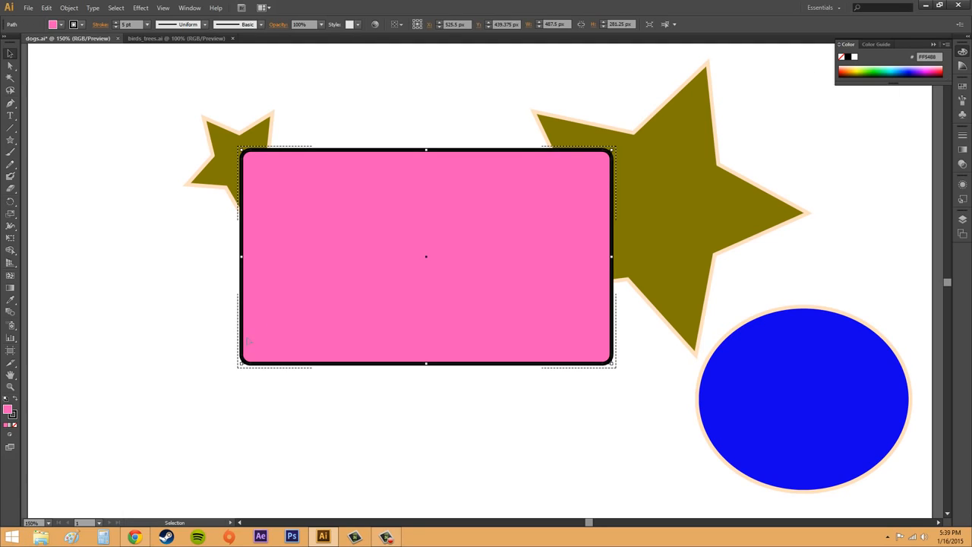
left_click(9, 435)
left_click(29, 458)
left_click(10, 140)
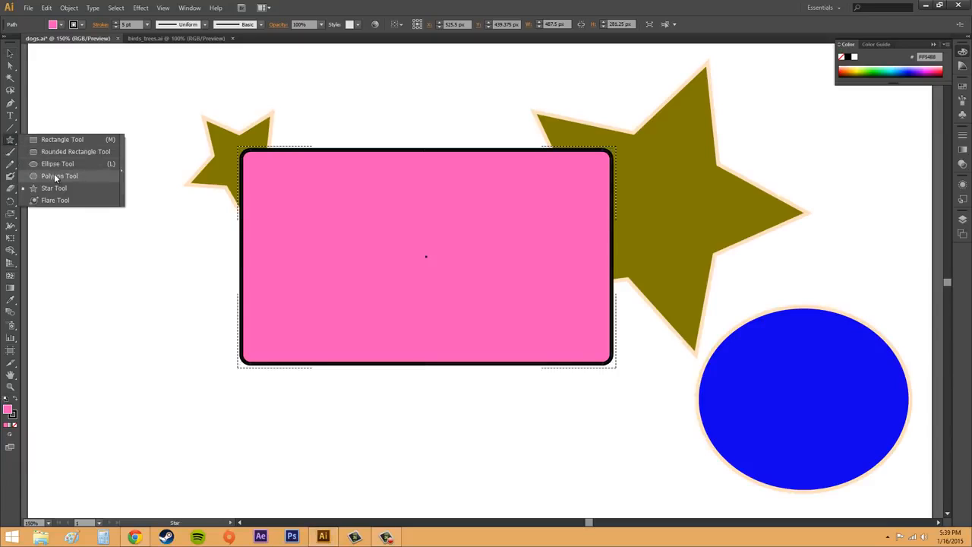
left_click(57, 165)
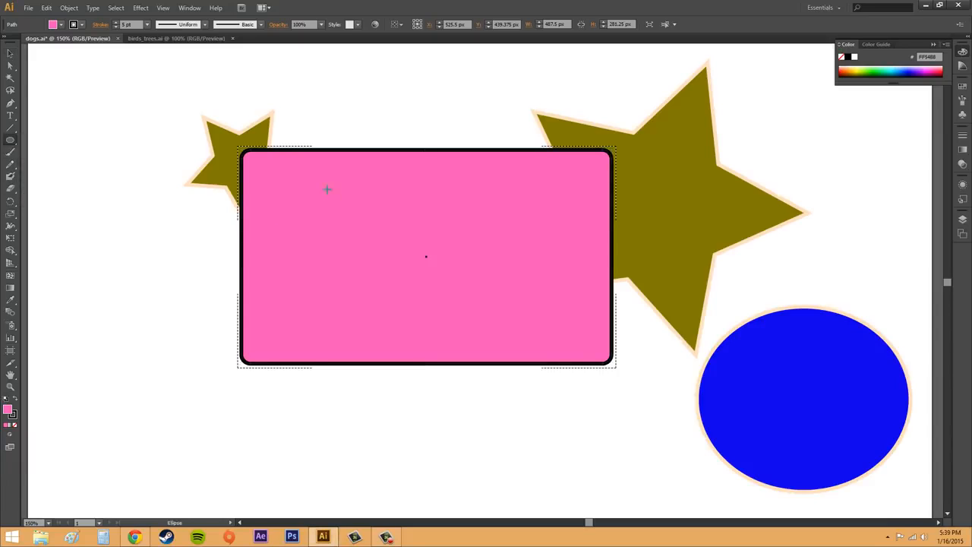
left_click_drag(327, 189, 601, 437)
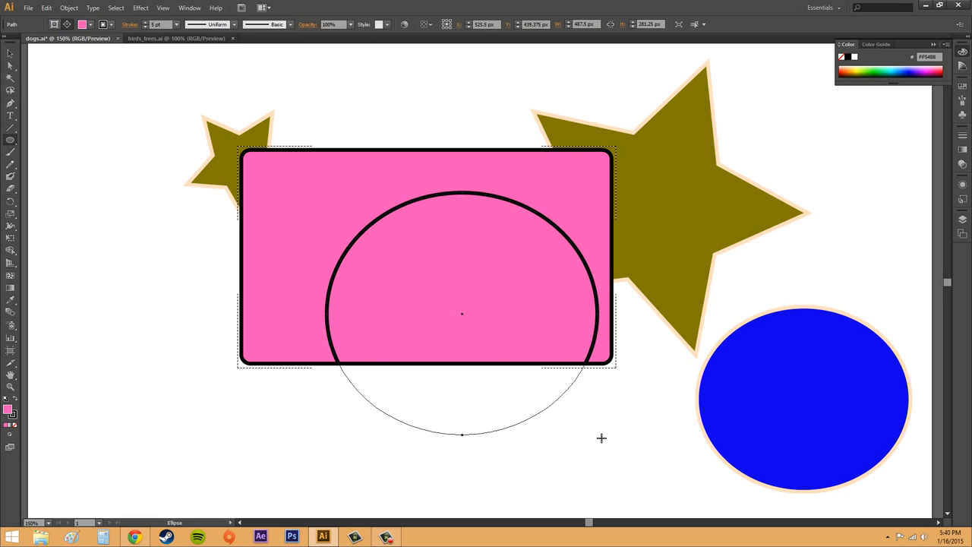
left_click(220, 386)
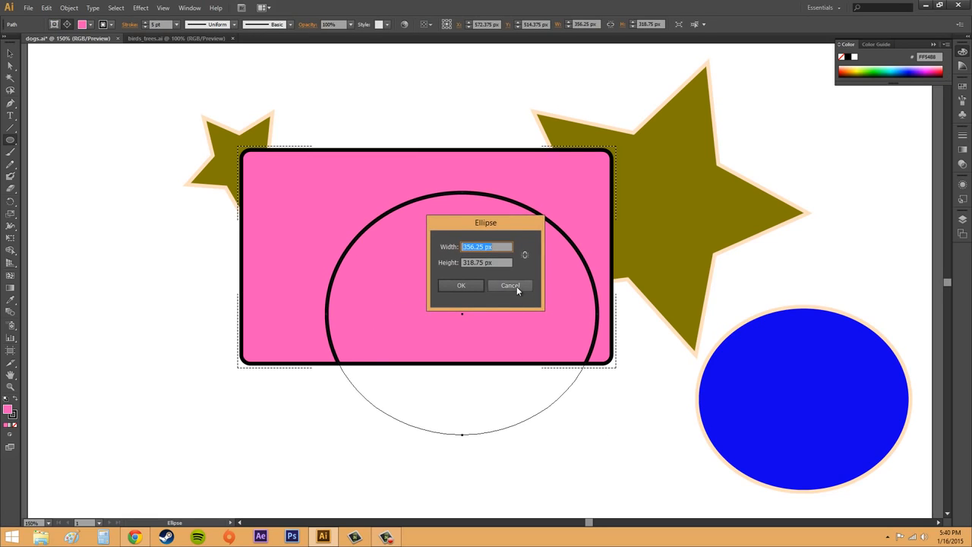
left_click(516, 286)
left_click(11, 53)
left_click(147, 256)
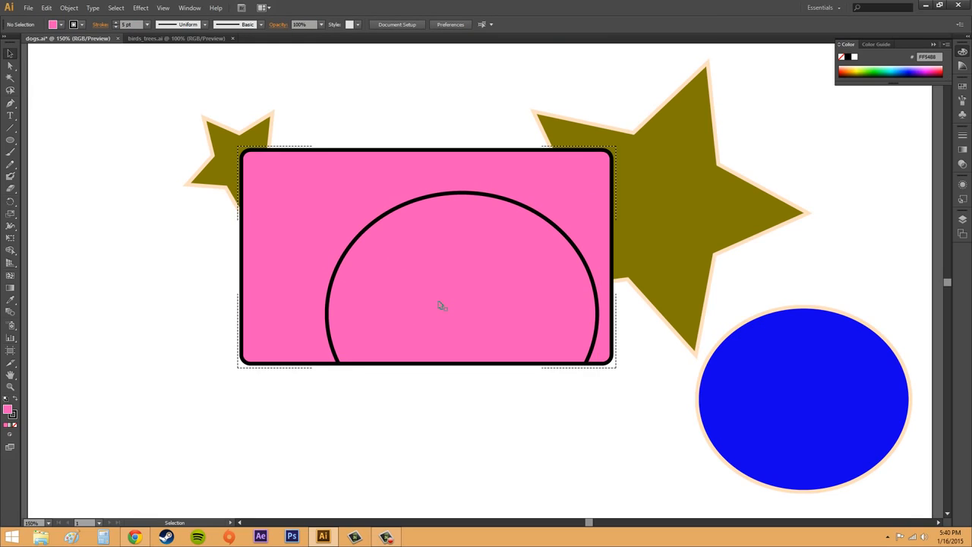
Select and deselect the pink rectangle to check how it and the ellipse drawn inside it behave as a clip group.
left_click(438, 275)
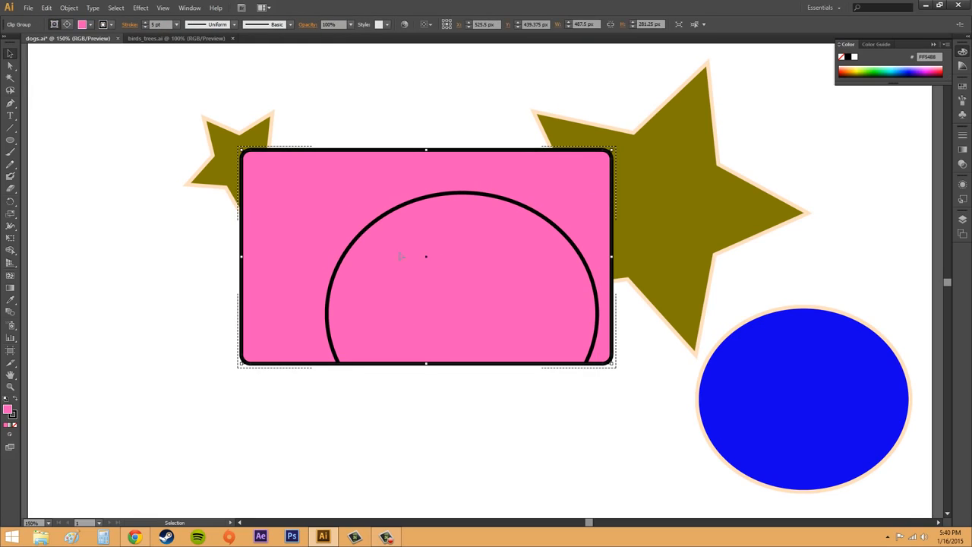
left_click(126, 297)
left_click(444, 297)
left_click(250, 392)
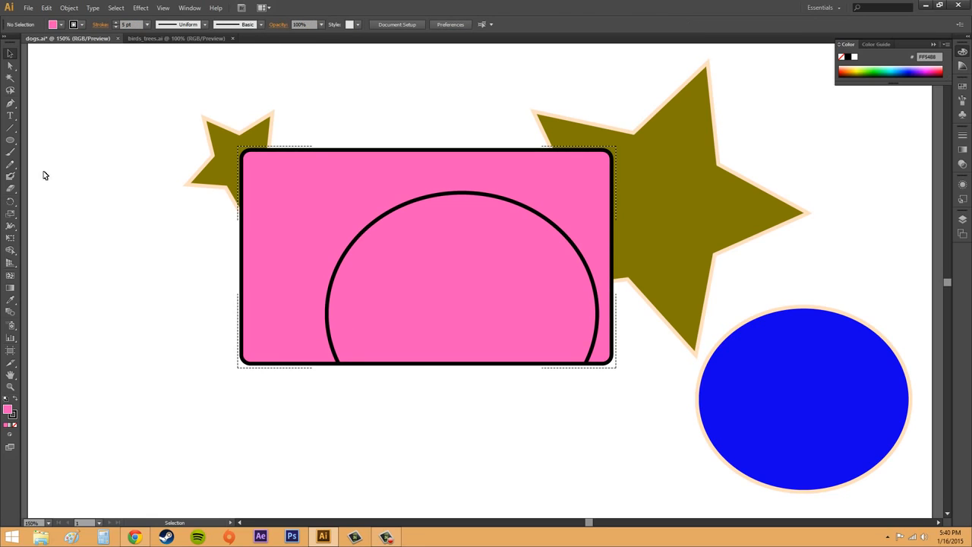
left_click(10, 142)
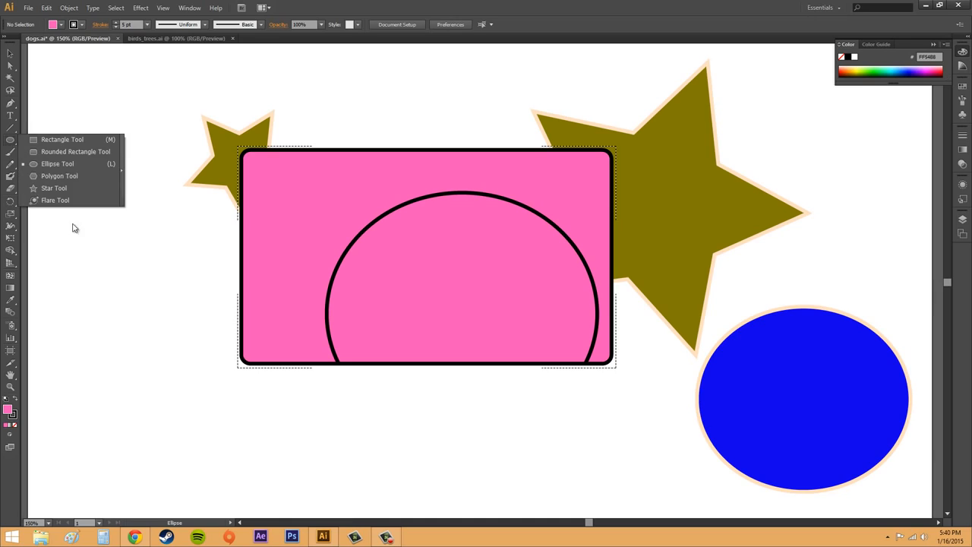
left_click(772, 400)
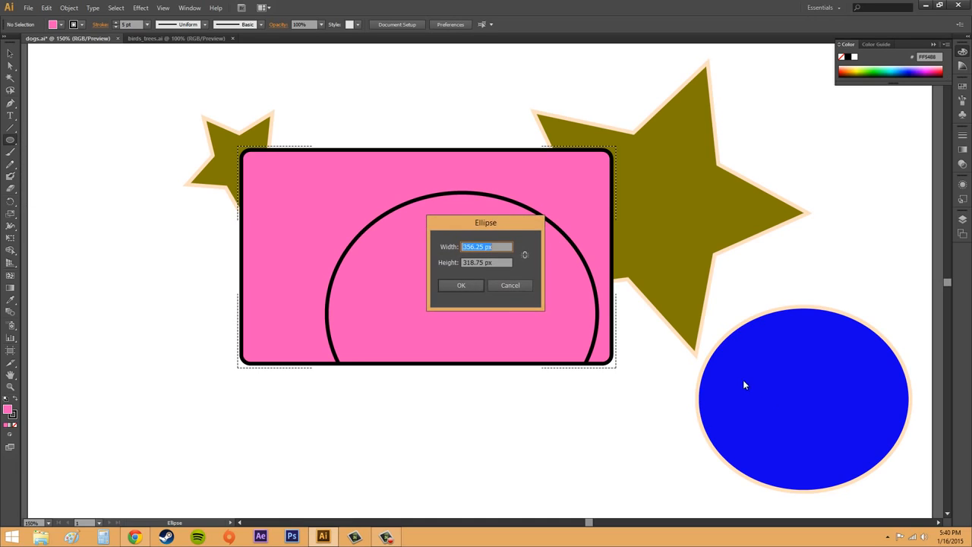
left_click(512, 284)
Select the blue ellipse, try to draw a circle about 131 px wide inside it with the Ellipse tool, and deselect.
left_click(9, 52)
left_click(825, 458)
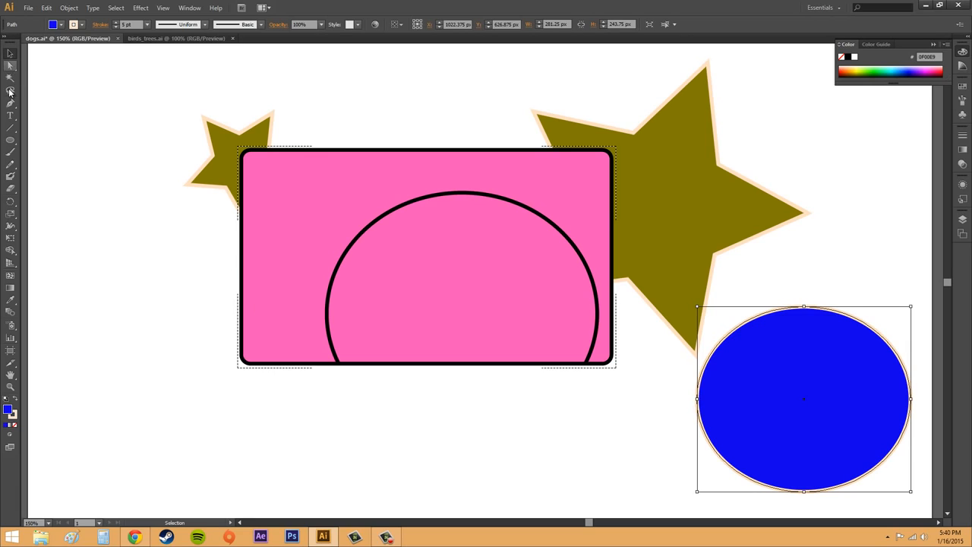
left_click(16, 141)
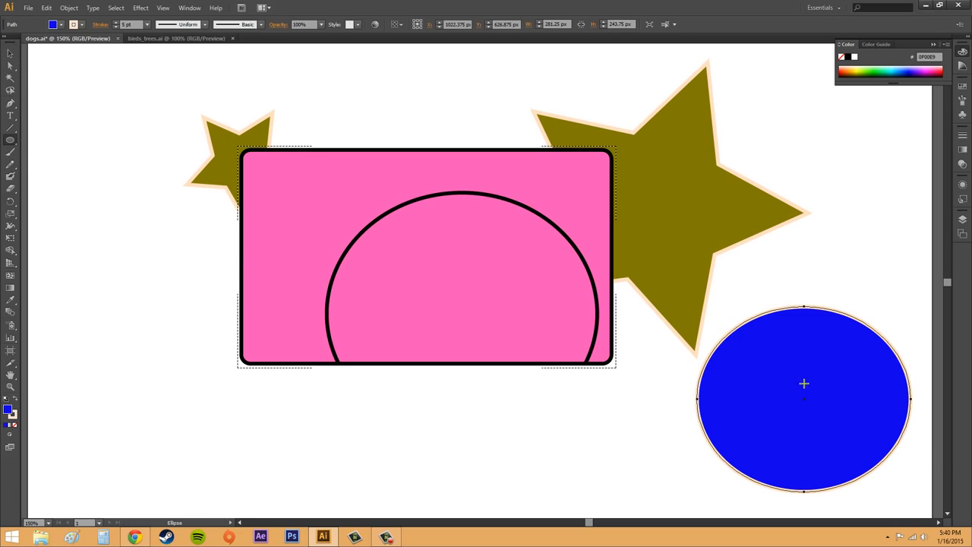
left_click_drag(757, 360, 861, 467)
left_click(843, 277)
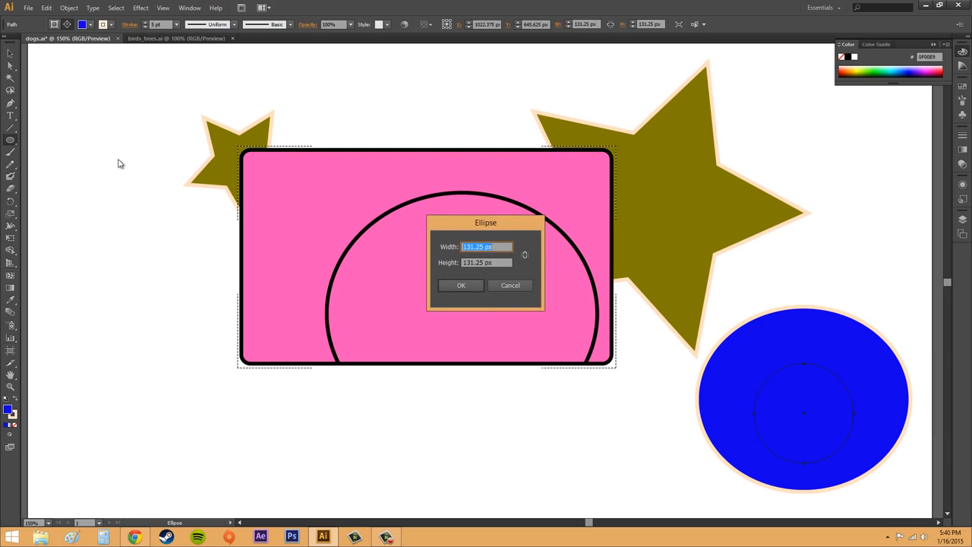
left_click(524, 283)
left_click(10, 55)
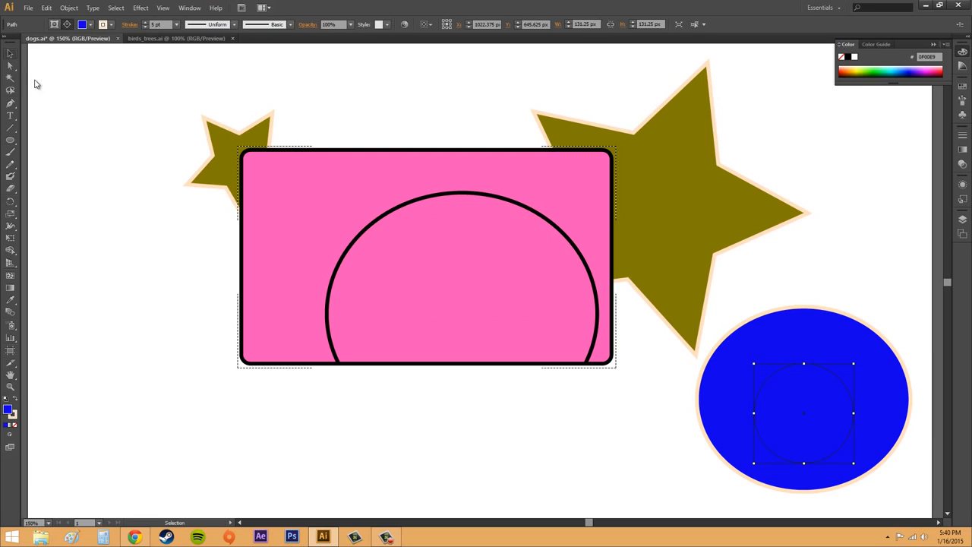
left_click(122, 158)
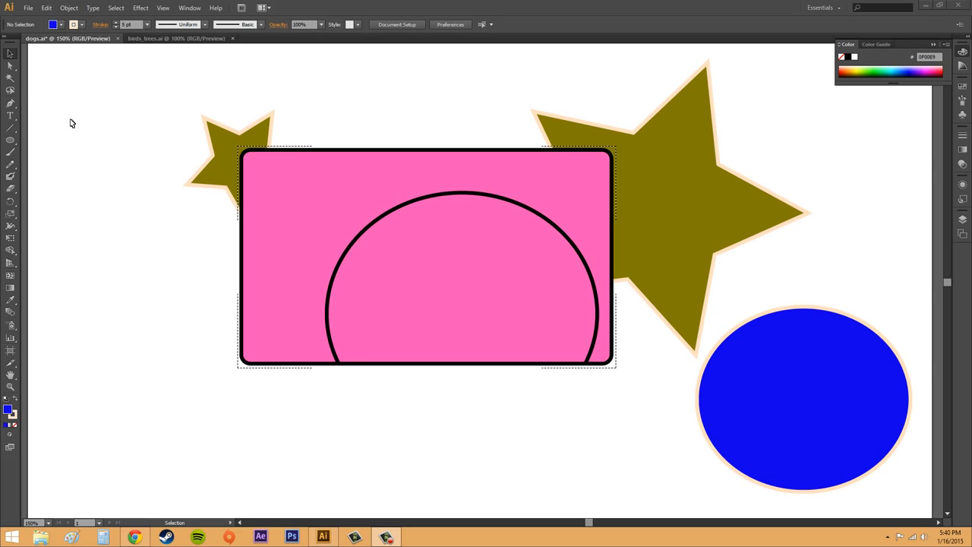
Move the large star and nudge it in small increments in all four directions to about X 827, Y 369 px, leaving nothing selected.
left_click(6, 54)
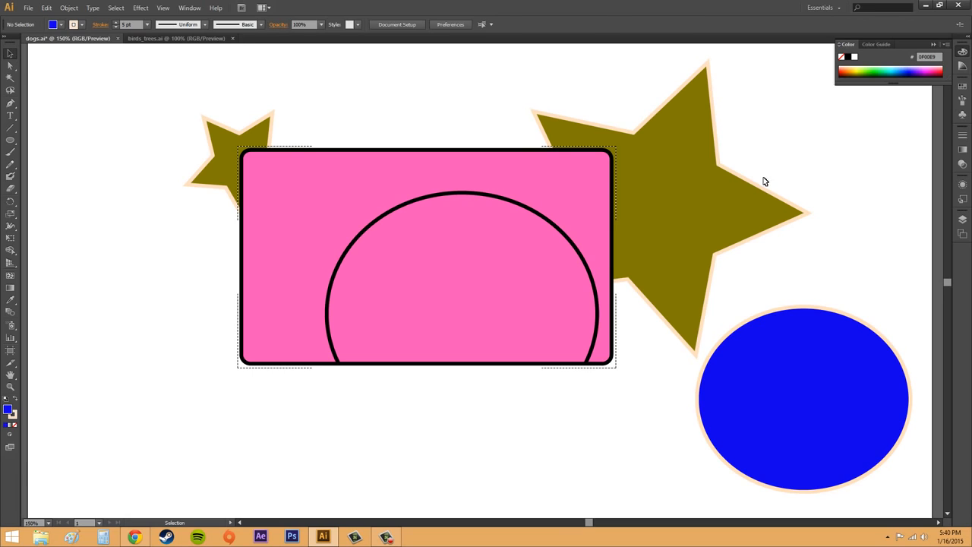
mouse_move(672, 211)
left_mouse_down()
mouse_move(774, 217)
mouse_move(716, 195)
mouse_move(685, 198)
left_mouse_up()
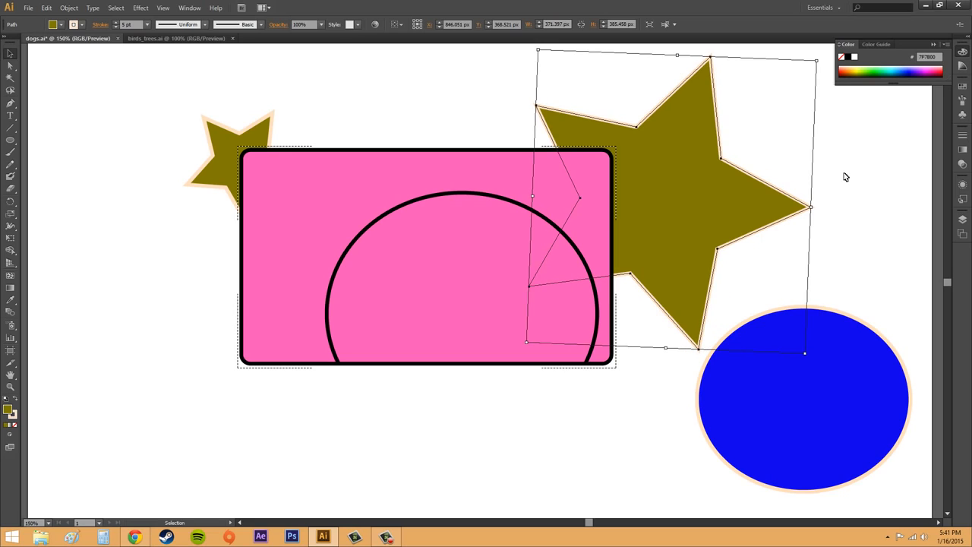
key("Right")
key("Right")
key("Right")
key("Right")
key("Right")
key("Right")
key("Right")
key("Right")
key("Right")
key("Right")
key("Down")
key("Down")
key("Down")
key("Down")
key("Down")
key("Down")
key("Down")
key("Down")
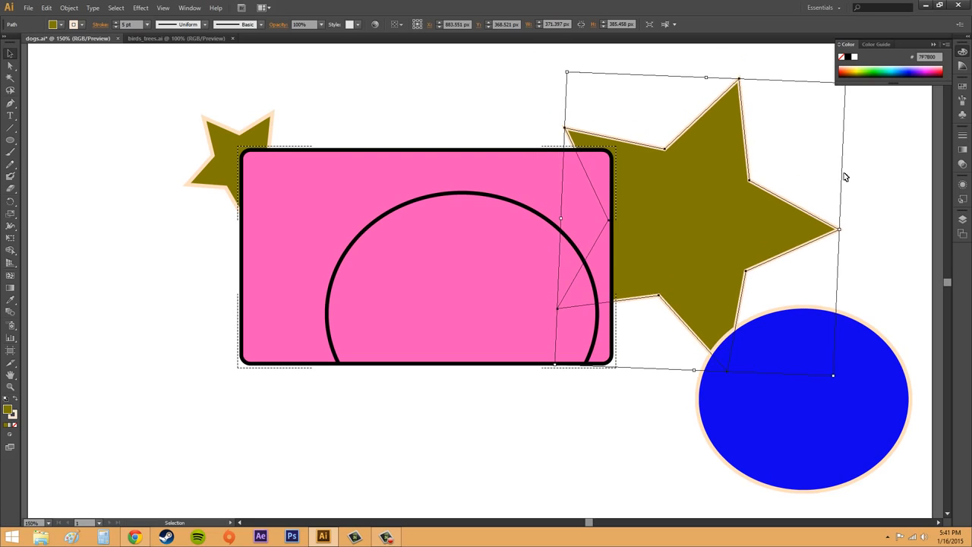
key("Left")
key("Left")
key("Left")
key("Left")
key("Left")
key("Left")
key("Up")
key("Up")
key("Up")
key("Up")
key("Up")
key("Up")
key("Up")
key("Up")
key("Up")
key("Right")
key("Right")
key("Right")
key("Right")
key("Right")
key("Right")
key("Right")
key("Right")
key("Right")
key("Right")
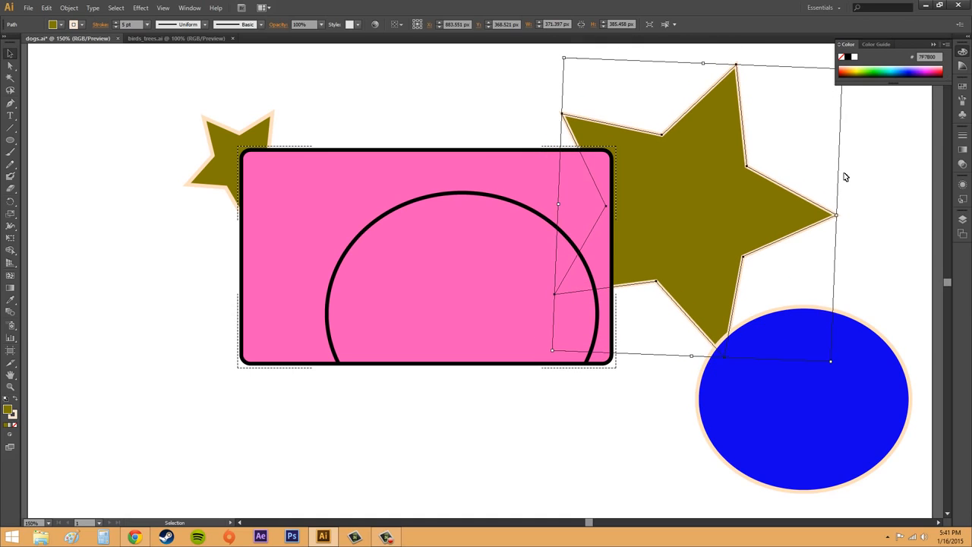
key("Left")
key("Left")
key("Left")
key("Left")
key("Left")
key("Left")
key("Left")
key("Left")
key("Left")
key("Left")
key("Up")
key("Up")
key("Up")
key("Up")
key("Up")
key("Up")
key("Up")
key("Left")
key("Left")
key("Left")
key("Left")
key("Left")
key("Left")
key("Left")
key("Left")
key("Left")
key("Left")
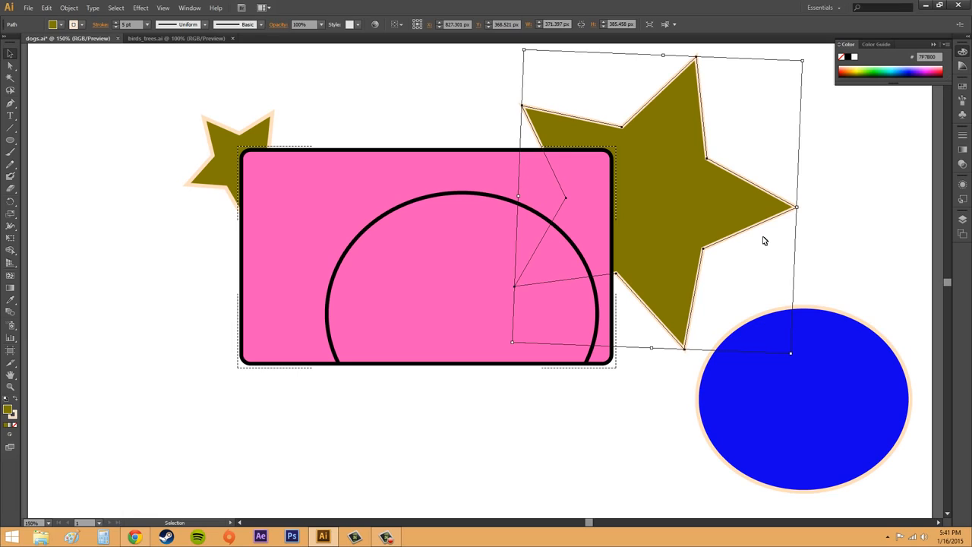
left_click(201, 272)
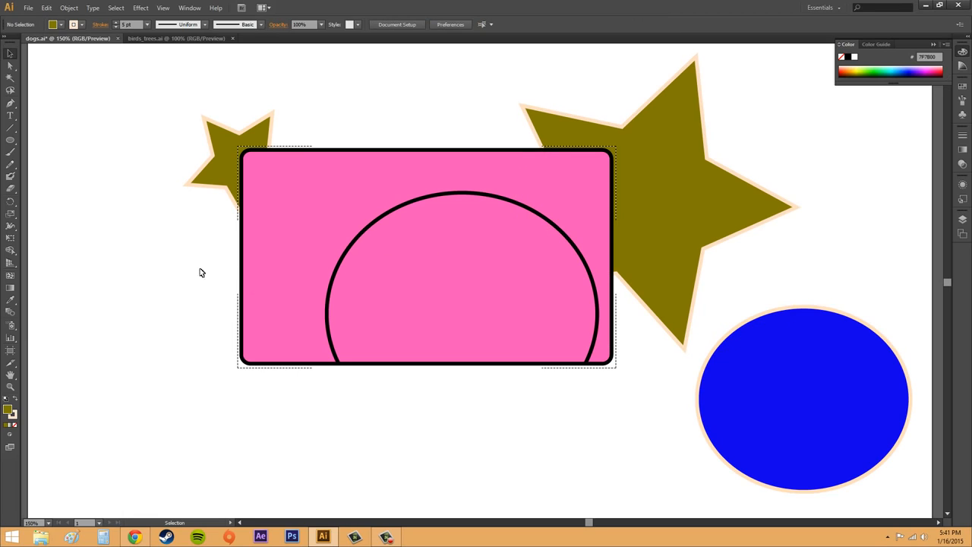
Draw a lens flare about 522 px across in the empty area to the left of the pink rectangle, and deselect it.
left_click(10, 139)
left_click_drag(11, 142, 57, 204)
left_click_drag(93, 253, 121, 267)
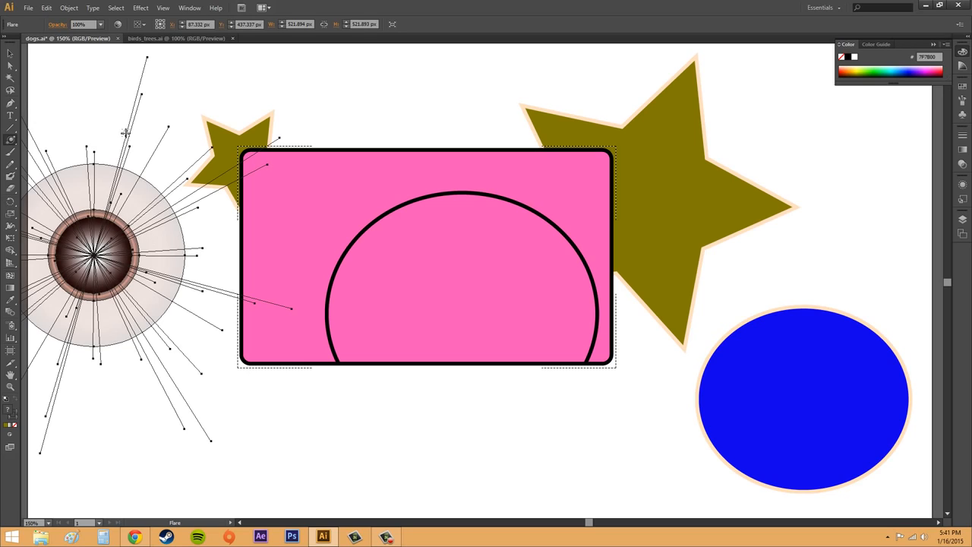
left_click(10, 54)
left_click(77, 72)
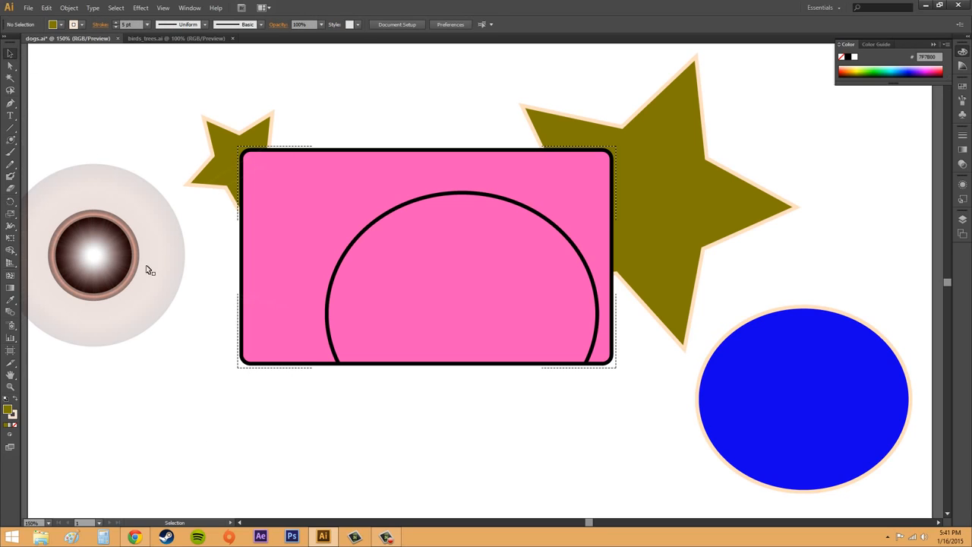